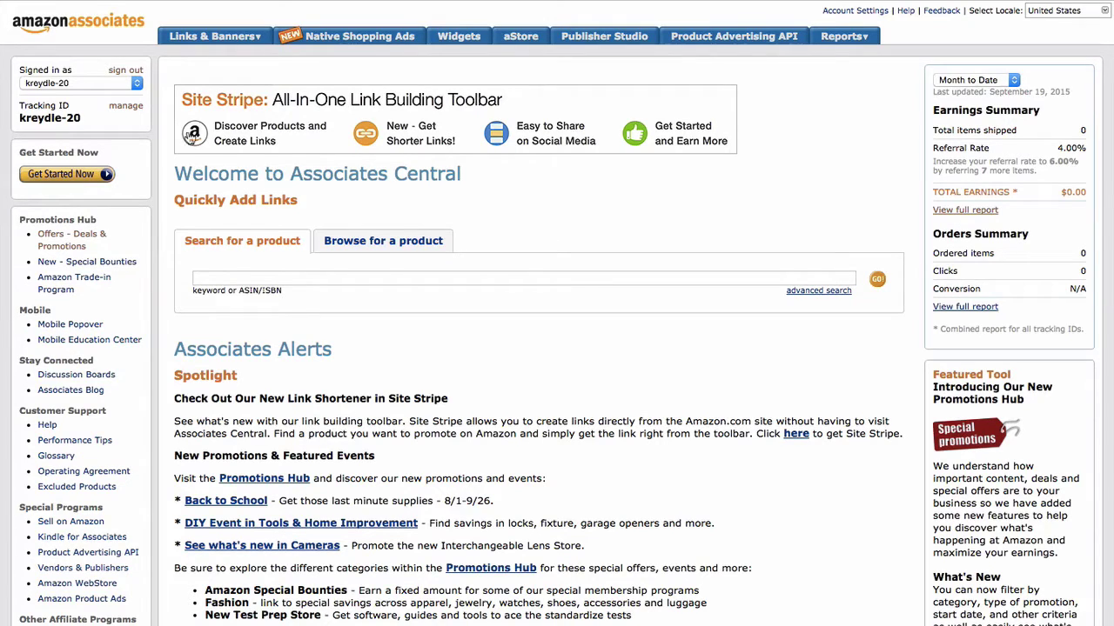
Highlight the tracking ID in the account box and look over the Associates Central home page
left_click(81, 123)
left_click_drag(81, 123, 17, 120)
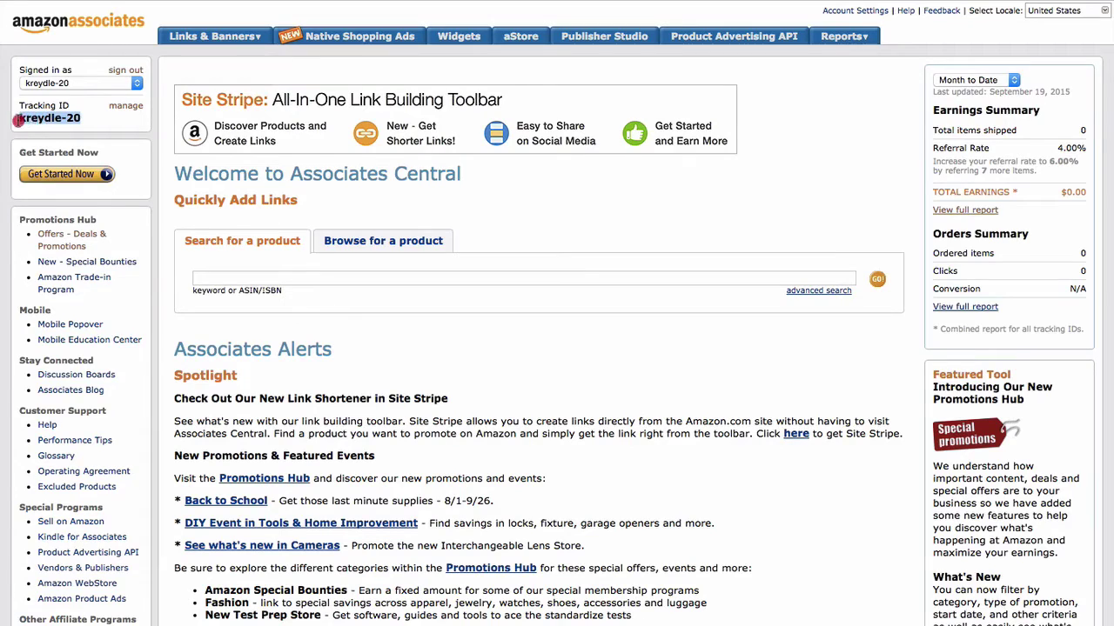
left_click(93, 129)
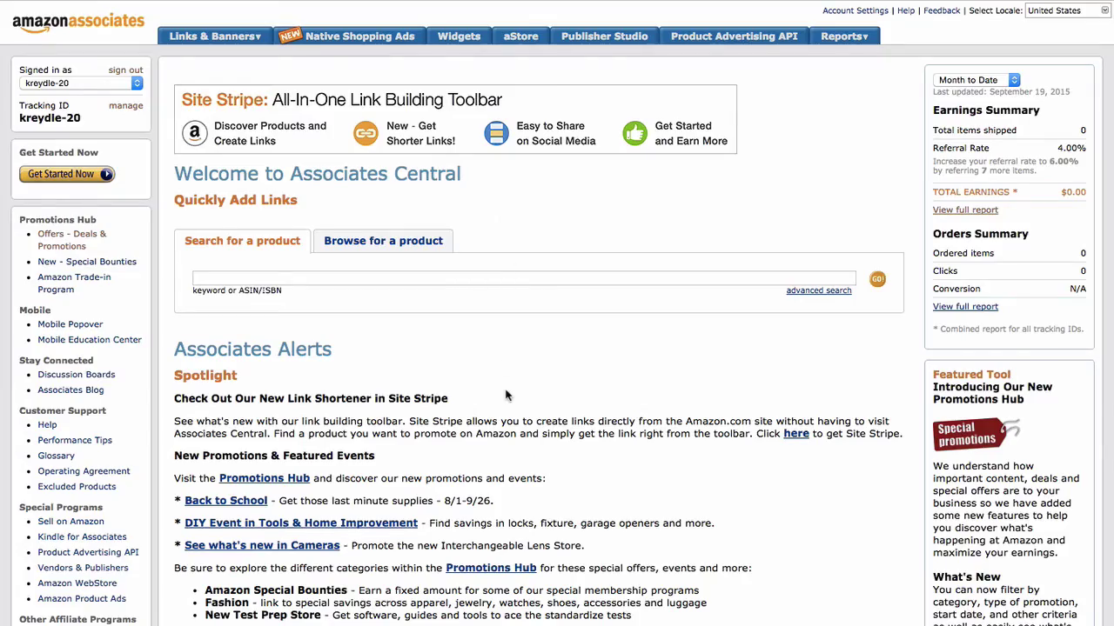
scroll(506, 391, "down", 5)
scroll(505, 390, "up", 5)
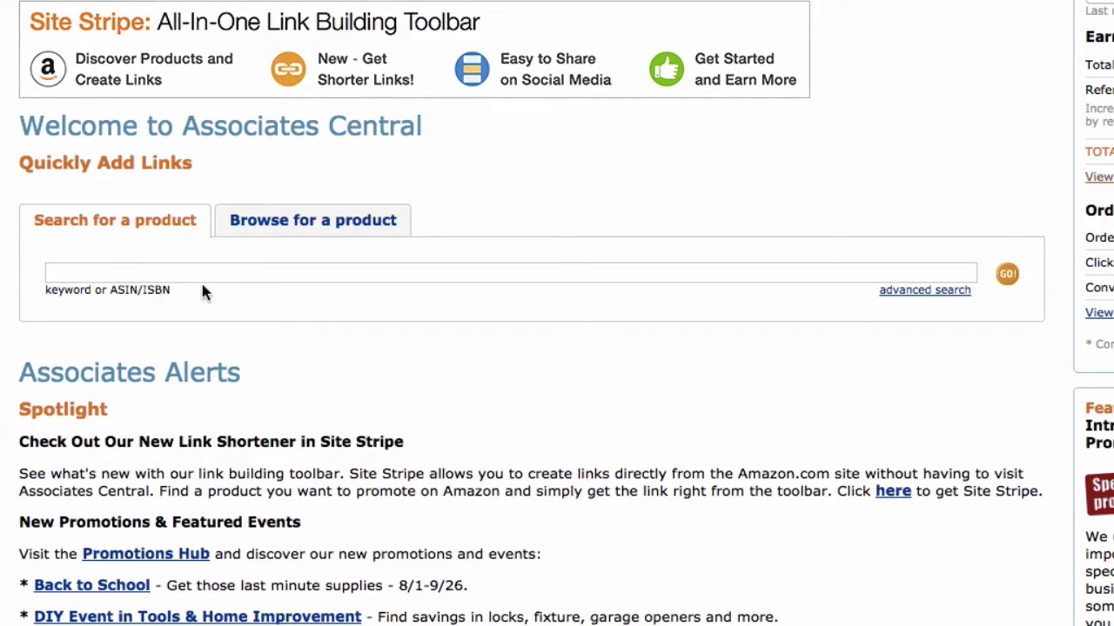
Check the product category browser, and search for "iphone" with the quick link product search
left_click(265, 228)
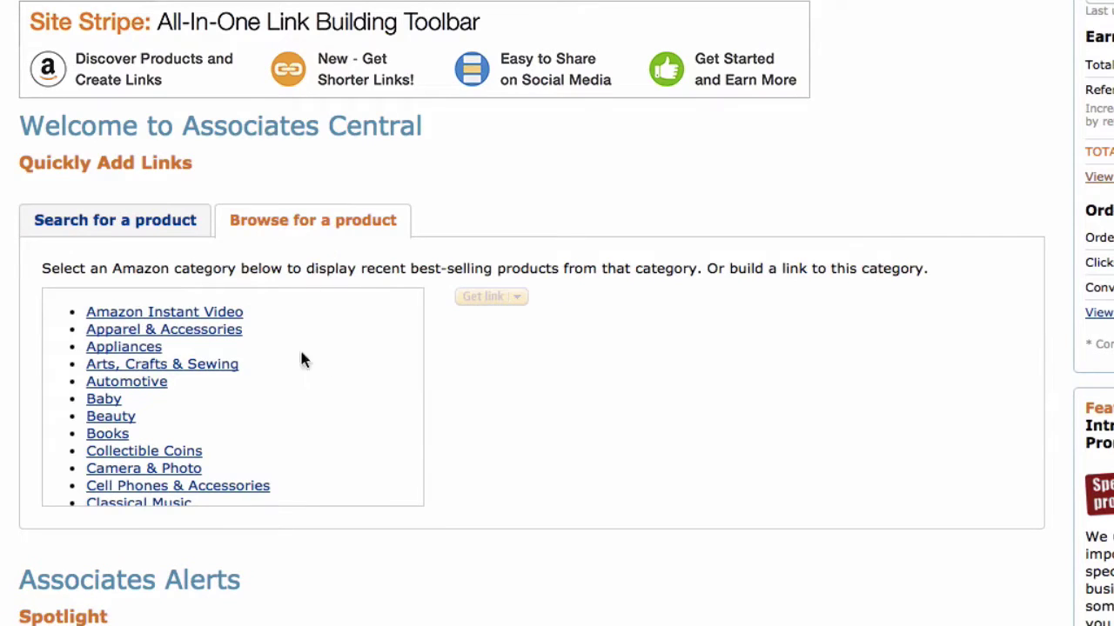
left_click(126, 219)
left_click(161, 272)
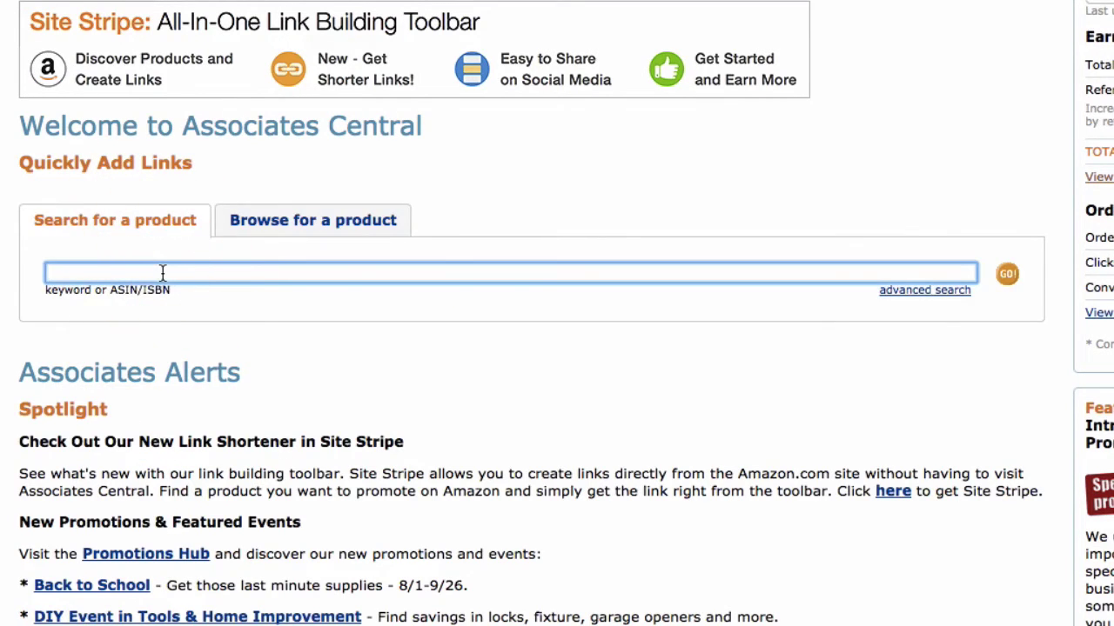
type("iphone")
left_click(1007, 282)
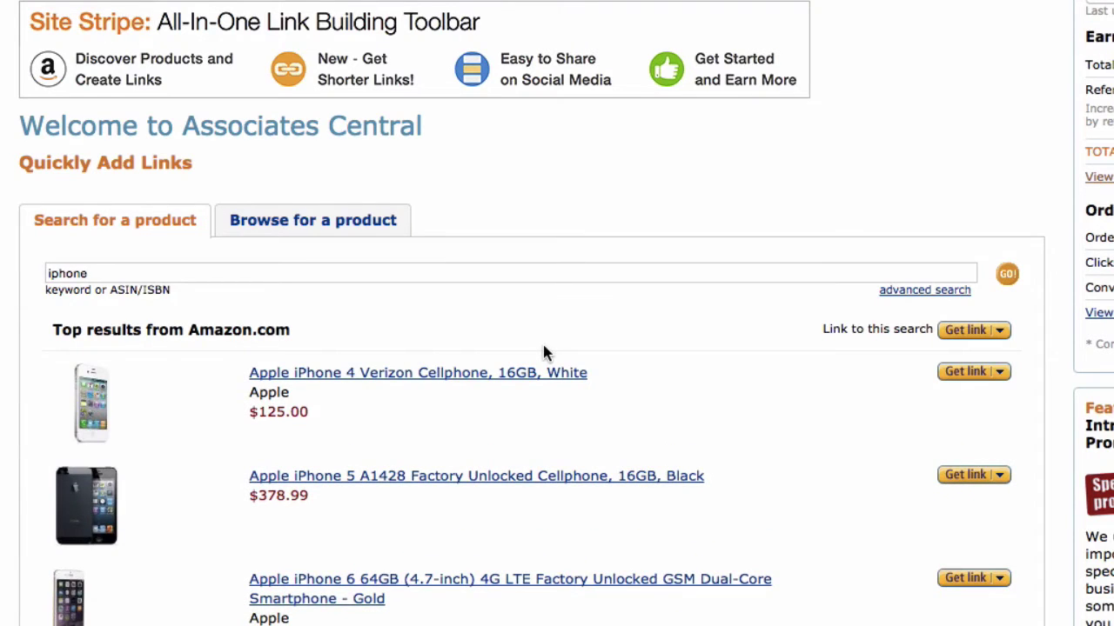
Get a link for the Apple iPhone 5 A1428 Factory Unlocked Cellphone, 16GB, Black
scroll(542, 341, "down", 3)
scroll(542, 352, "down", 1)
scroll(737, 278, "down", 3)
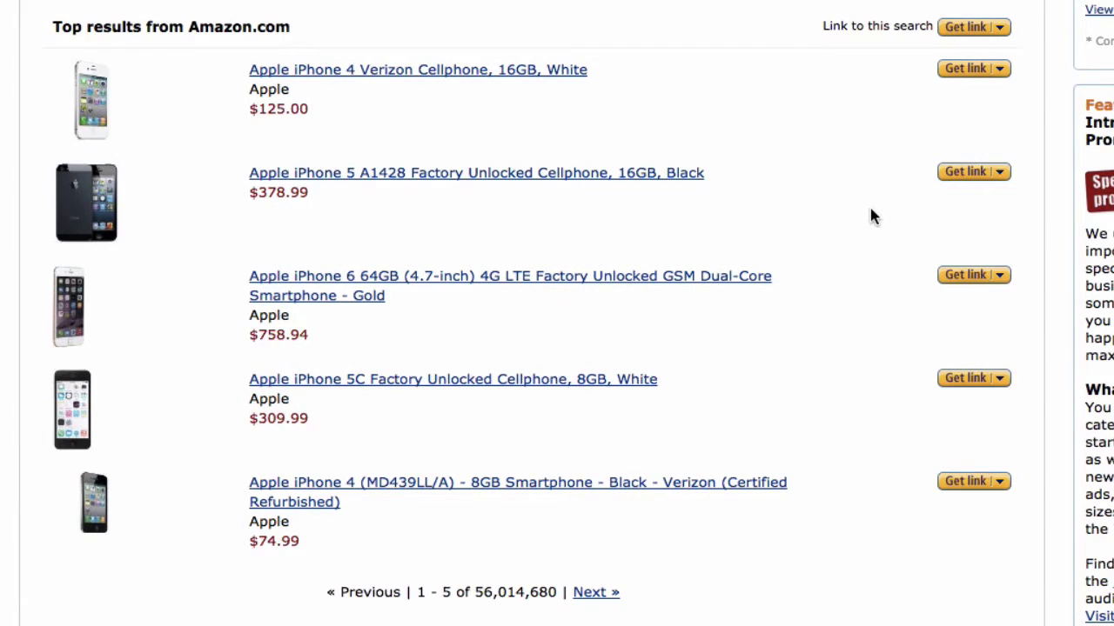
left_click(956, 175)
Examine the HTML code of the text-and-image link and the Associates ID embedded in it
scroll(288, 555, "down", 3)
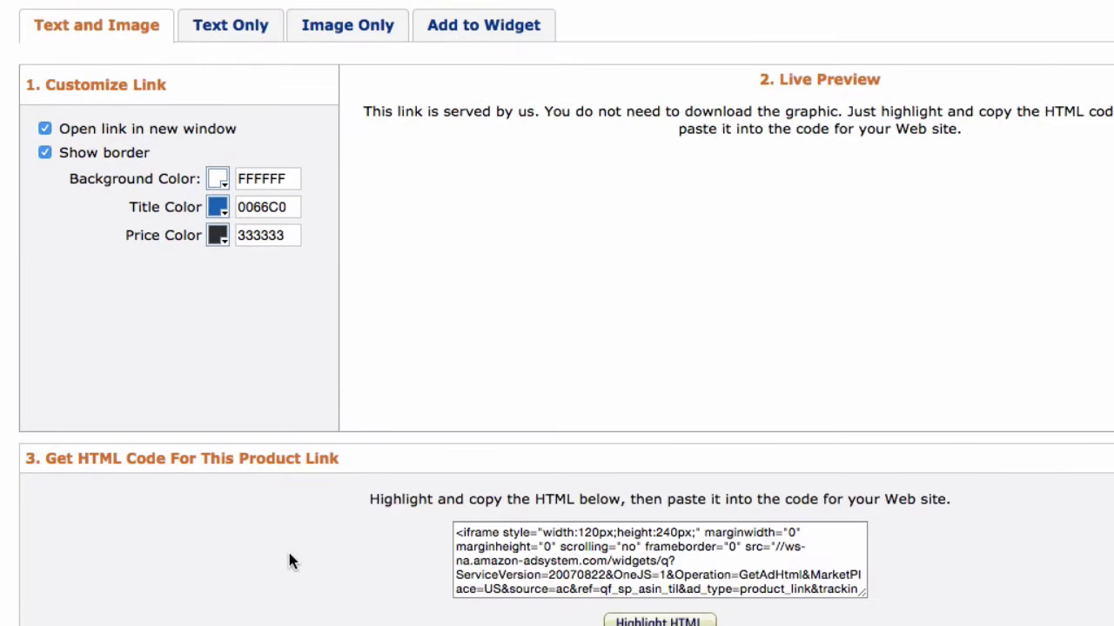
scroll(289, 556, "up", 1)
scroll(288, 550, "down", 1)
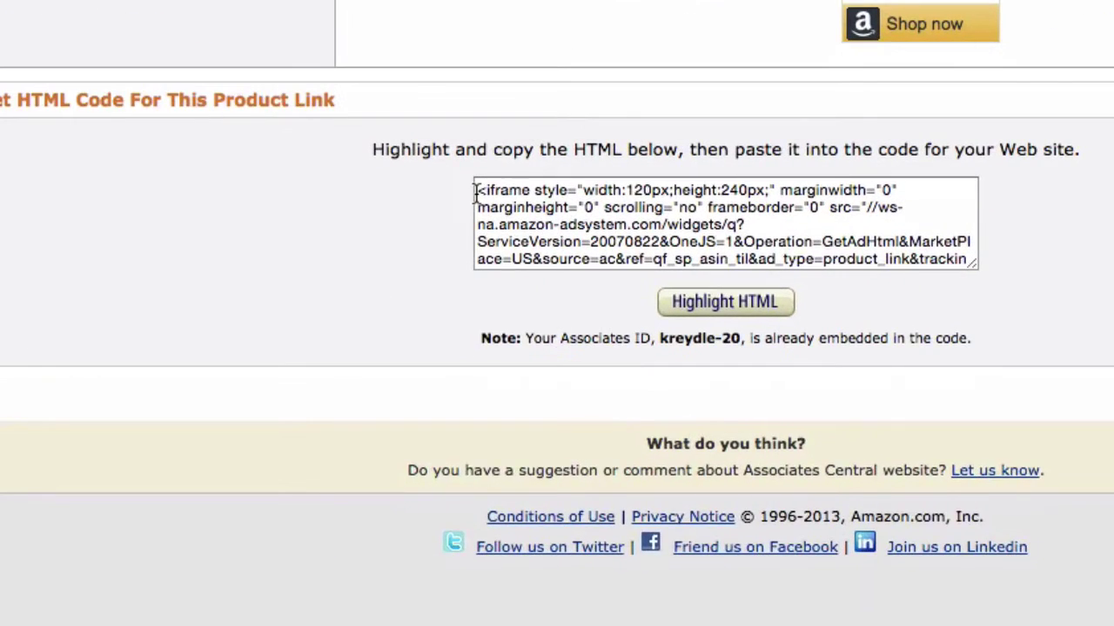
left_click_drag(475, 191, 973, 285)
left_click(974, 284)
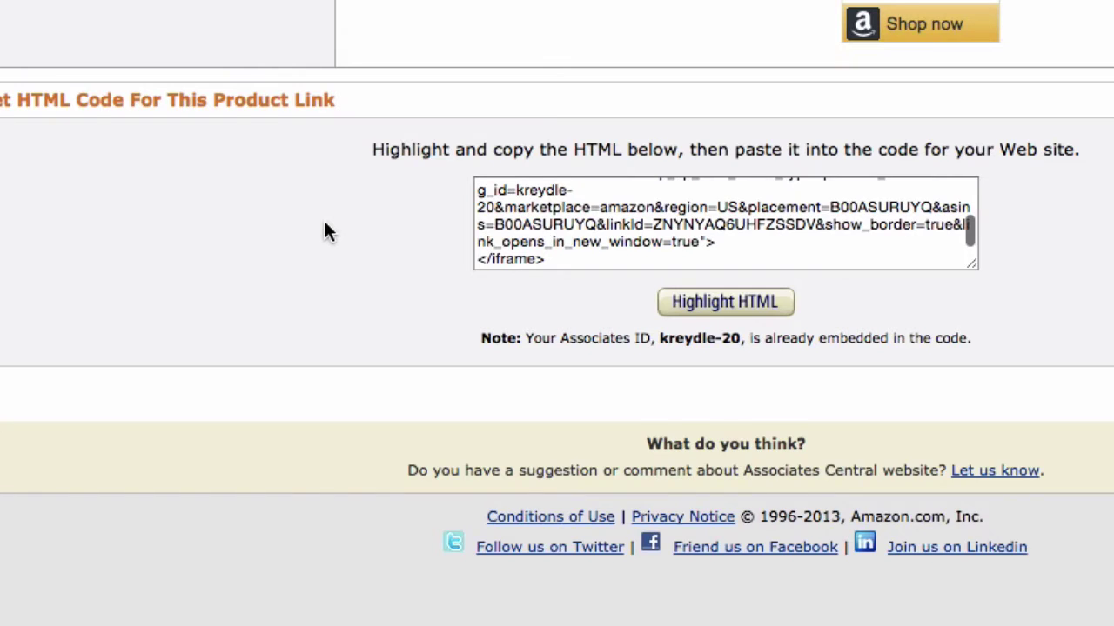
scroll(324, 218, "up", 1)
scroll(635, 348, "down", 1)
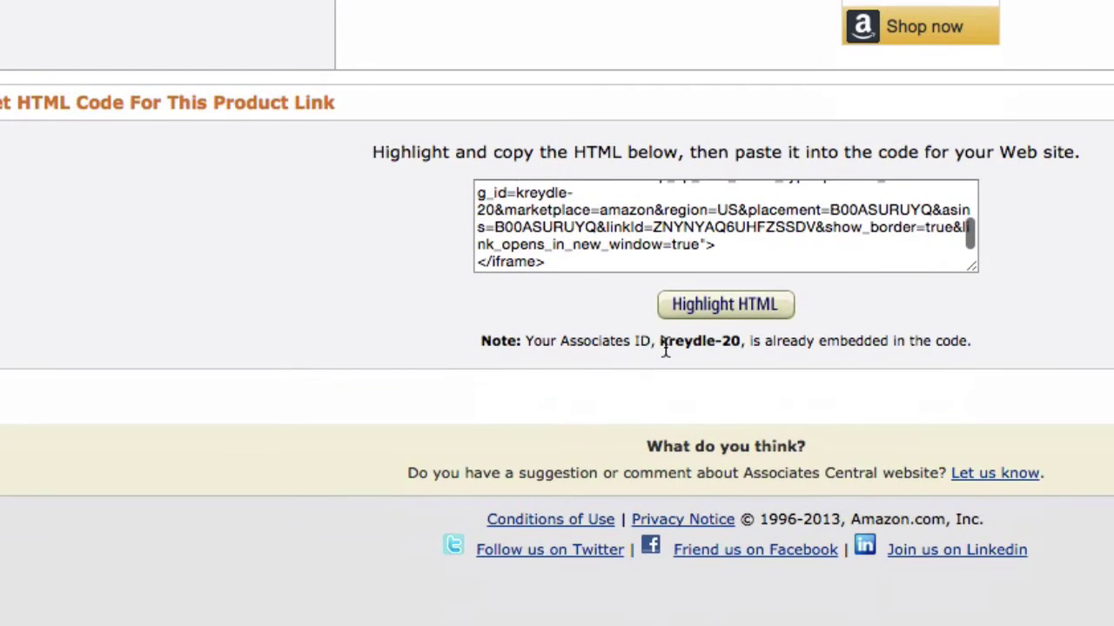
left_click_drag(659, 345, 741, 345)
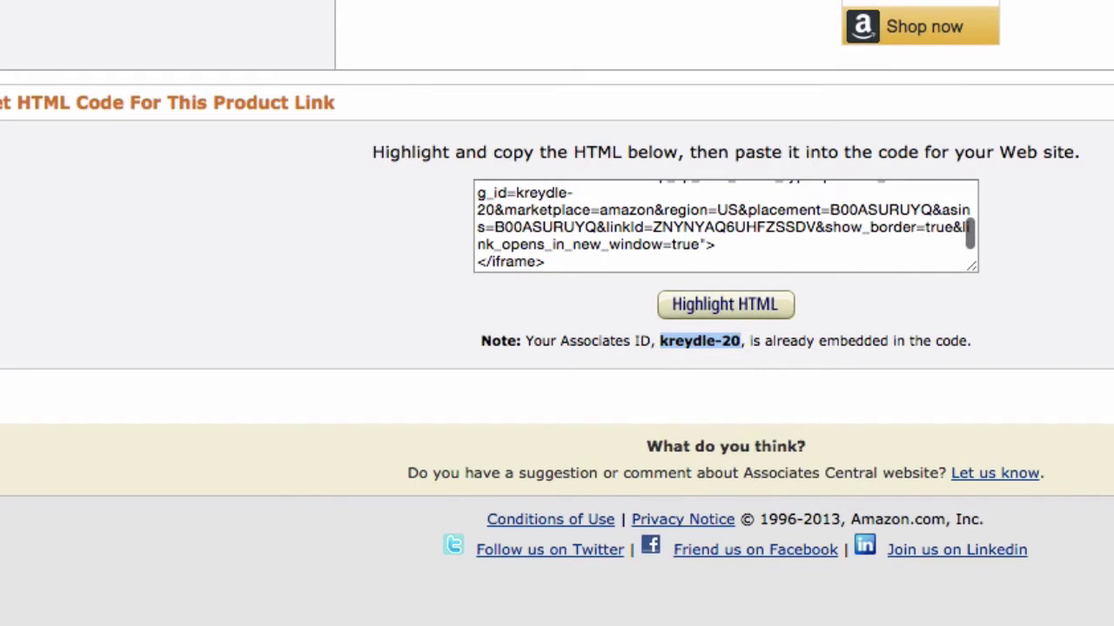
scroll(928, 281, "up", 4)
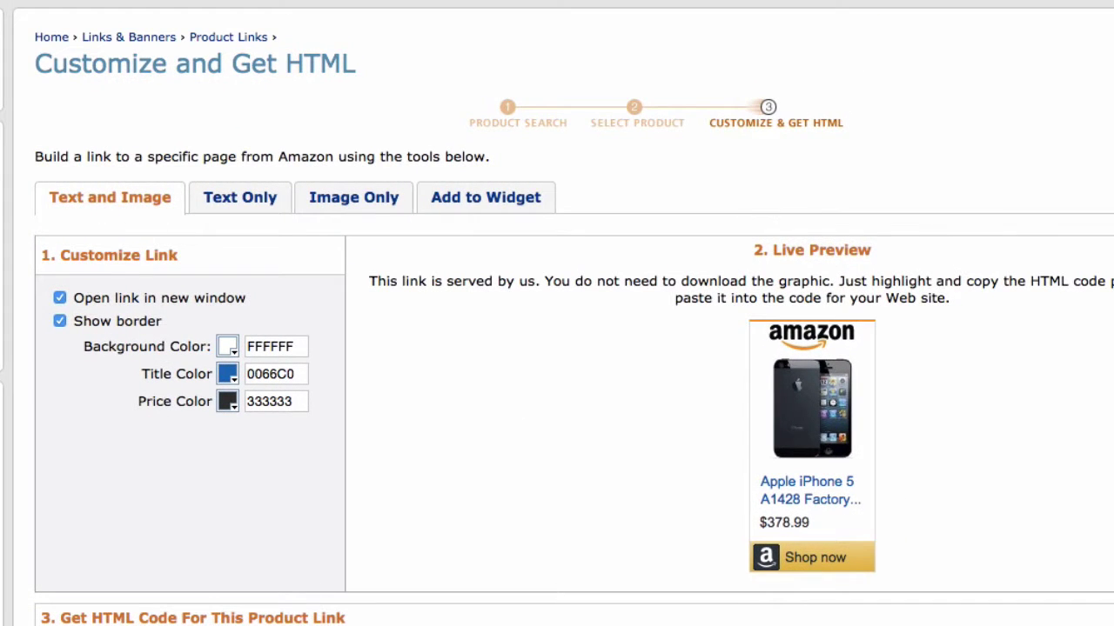
Review the Text Only, Image Only and Add to Widget formats for the iPhone 5 link
left_click(261, 199)
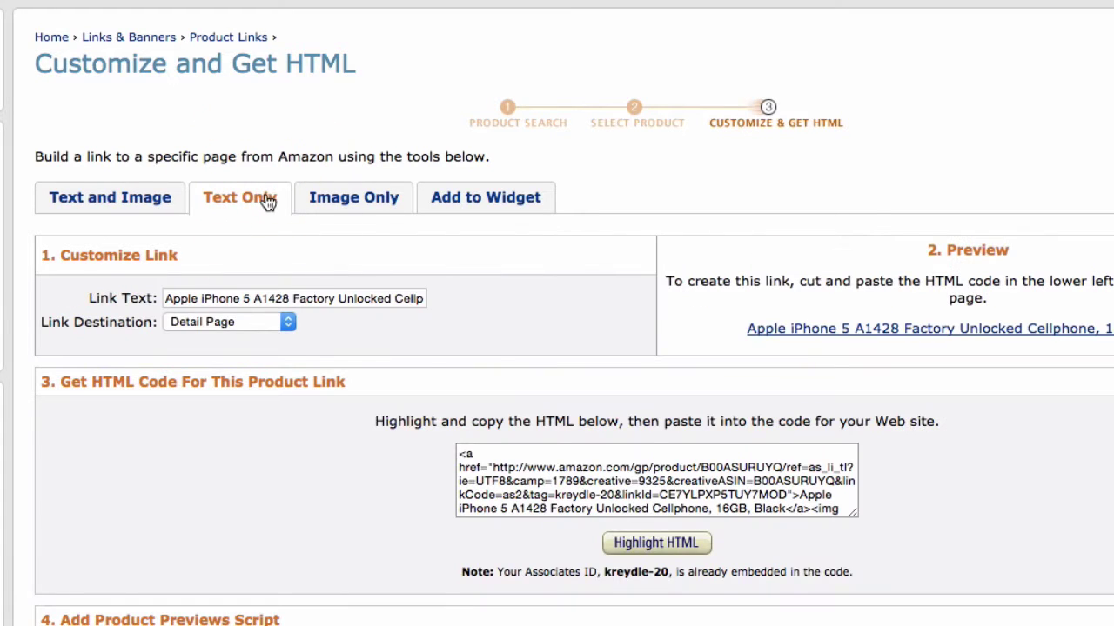
left_click(329, 206)
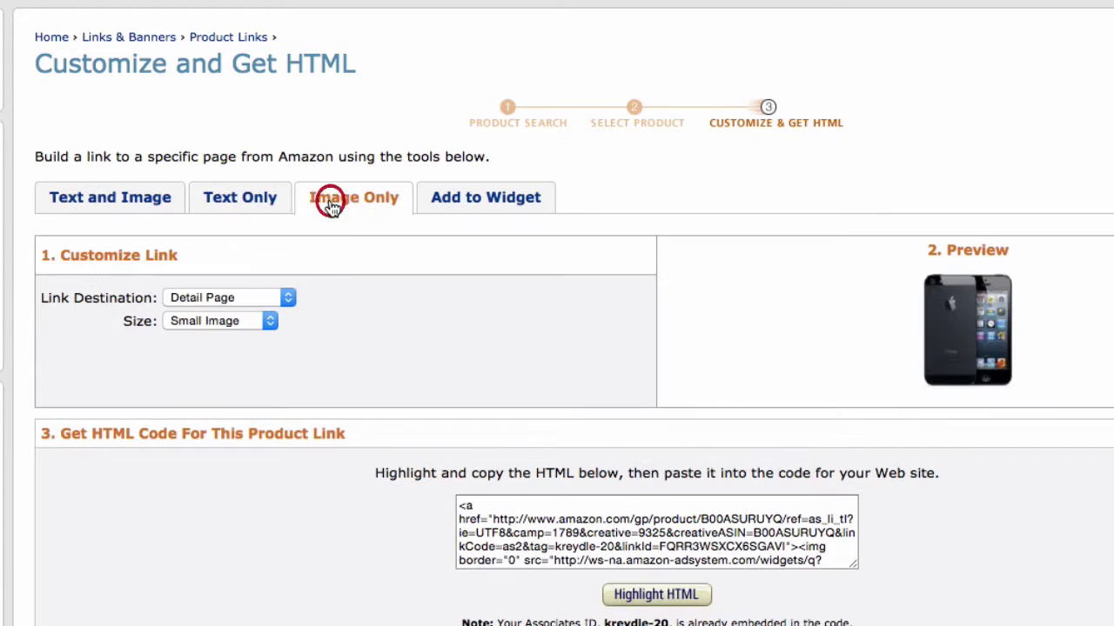
left_click(468, 199)
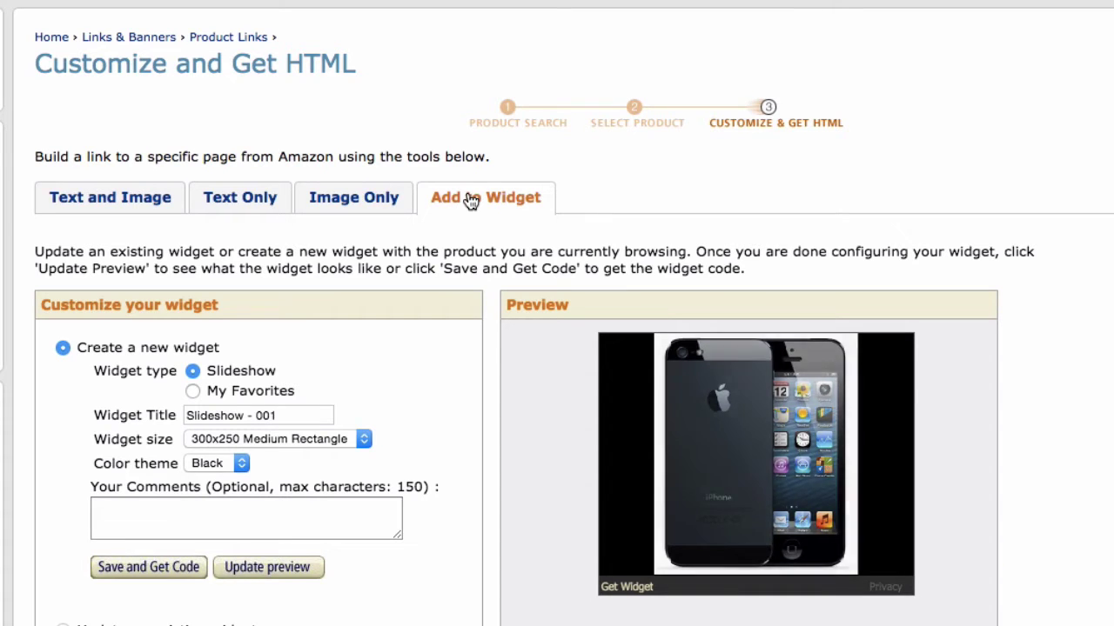
Return to the Text and Image format and highlight its full HTML code
left_click(124, 207)
scroll(402, 410, "down", 5)
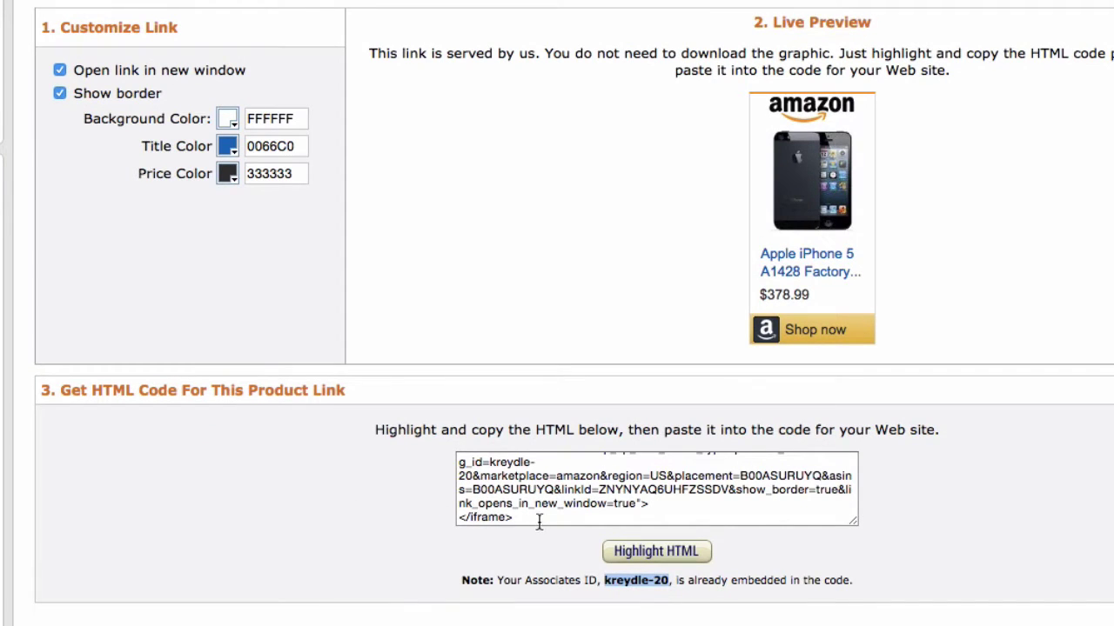
left_click_drag(527, 515, 442, 432)
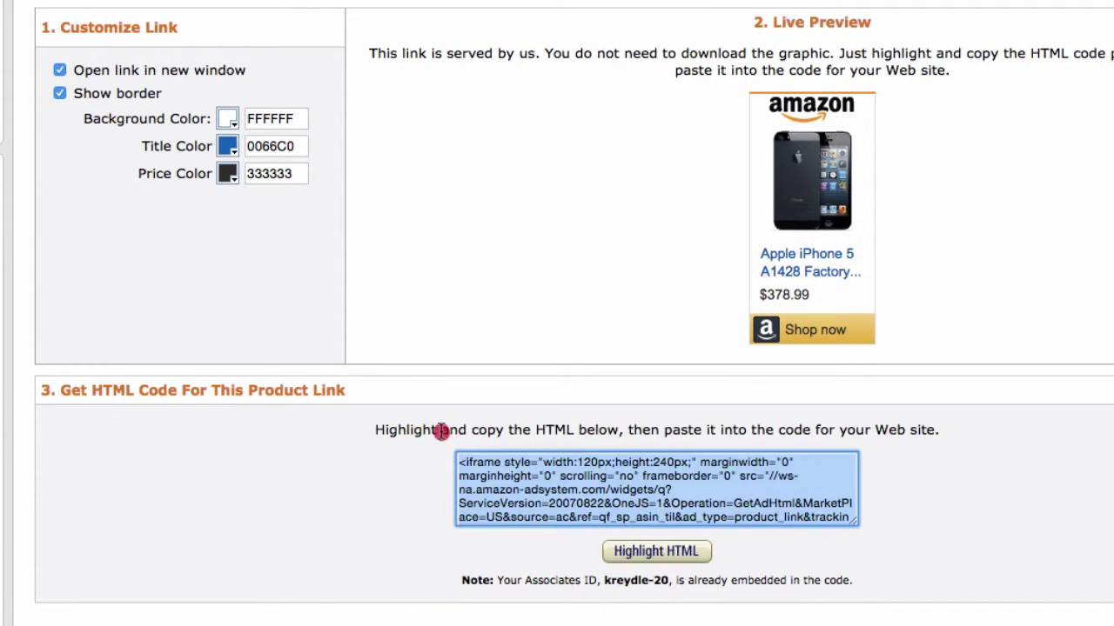
left_click(363, 494)
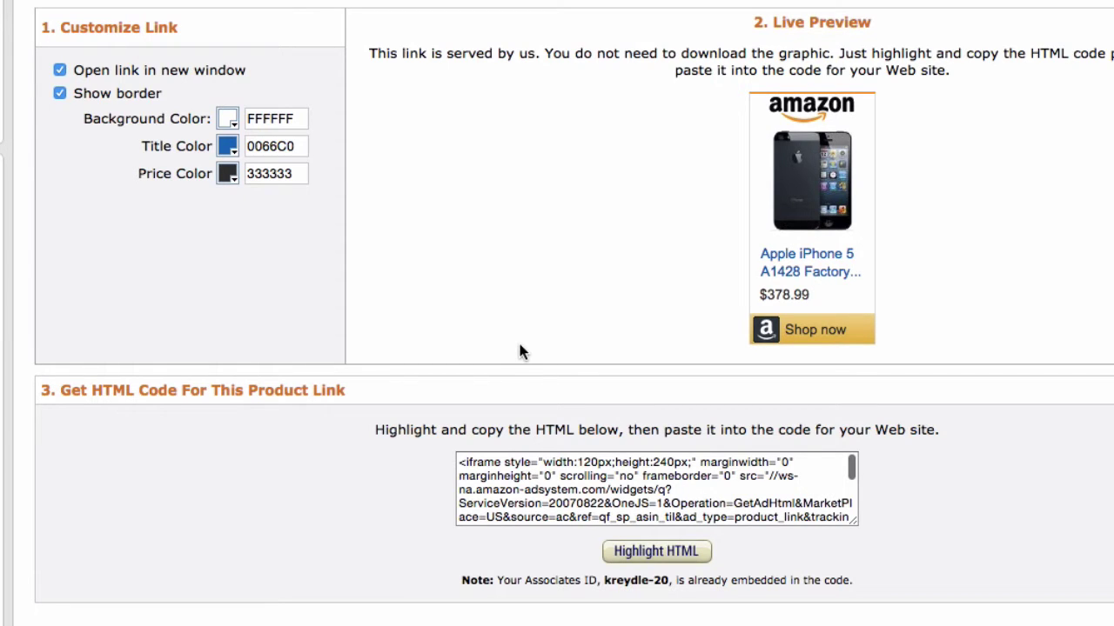
Switch the product link to the Text Only format and highlight its entire HTML code
scroll(517, 339, "up", 4)
left_click(248, 131)
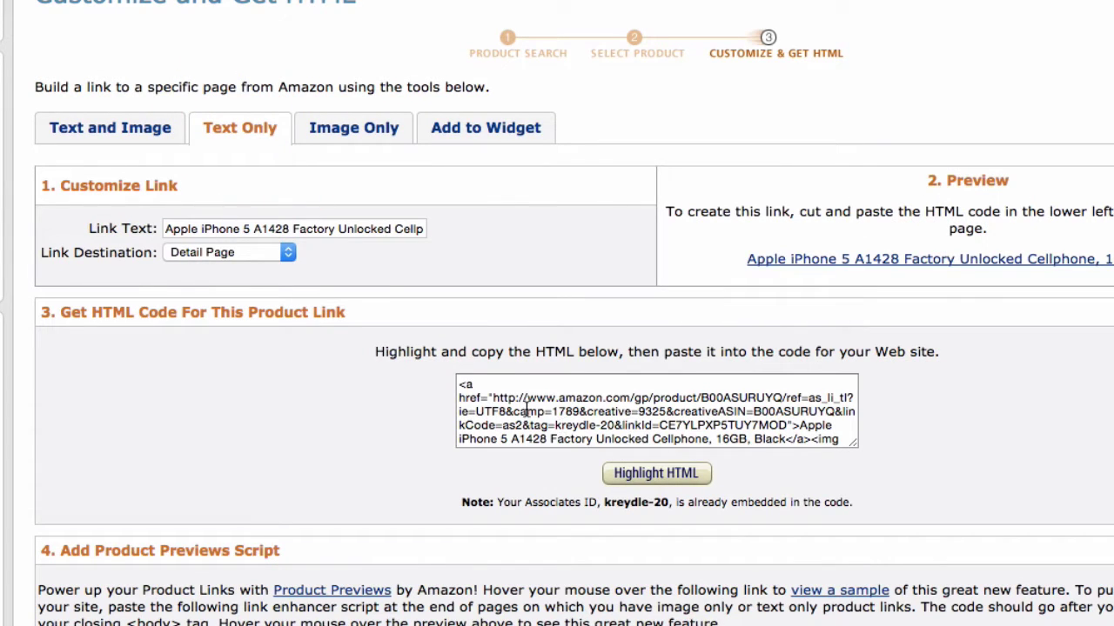
left_click(526, 411)
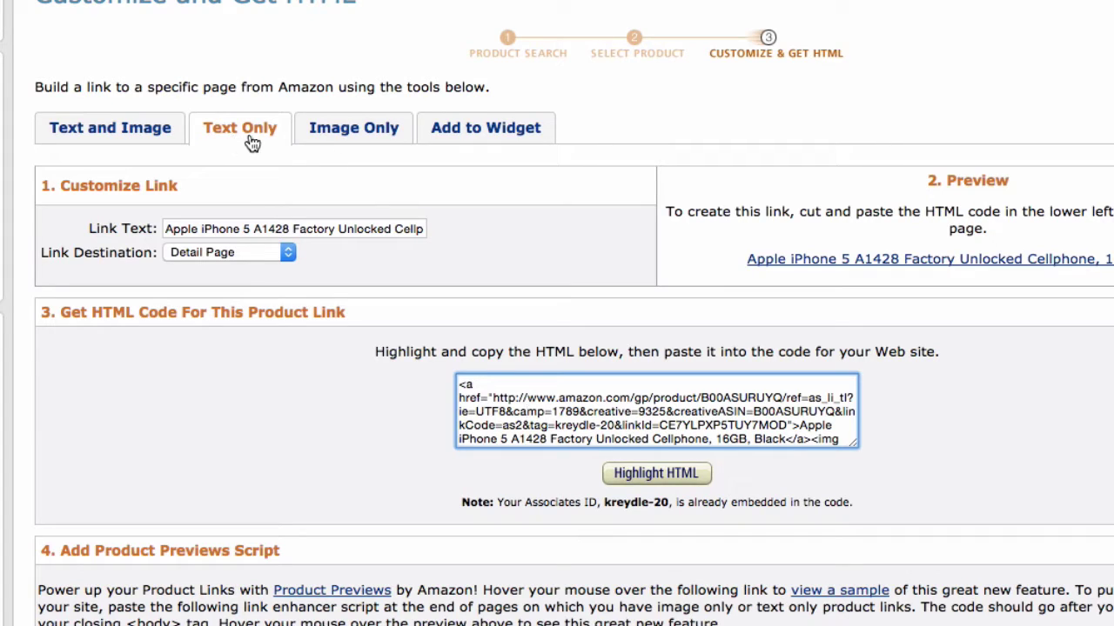
left_click(462, 389)
mouse_move(462, 389)
left_mouse_down()
mouse_move(845, 445)
mouse_move(863, 480)
left_mouse_up()
scroll(387, 508, "down", 3)
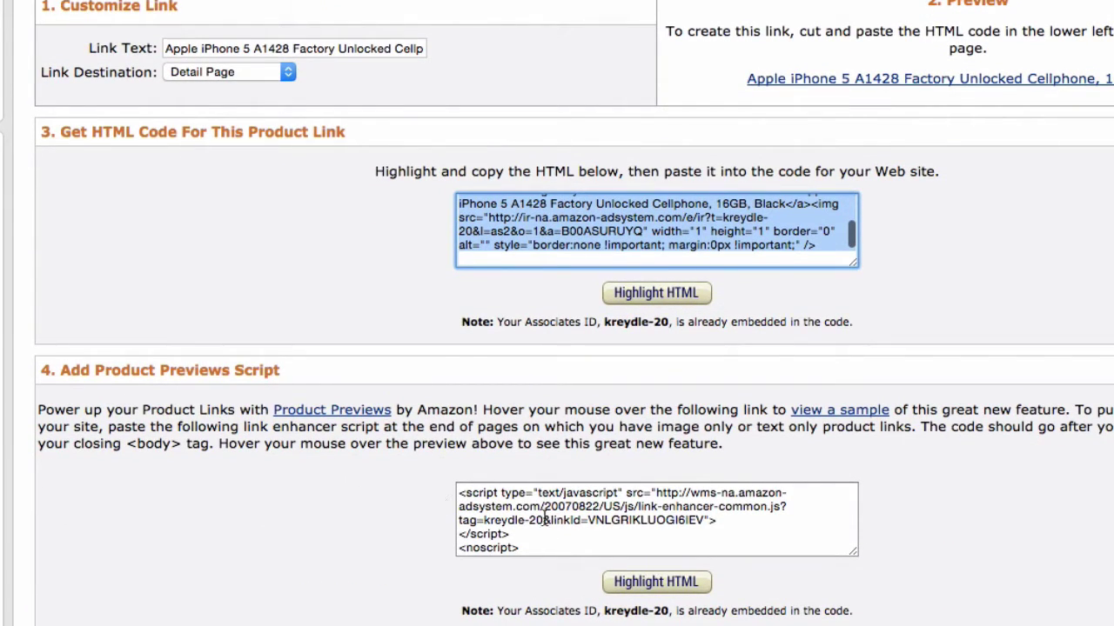
scroll(468, 345, "up", 2)
left_click(634, 369)
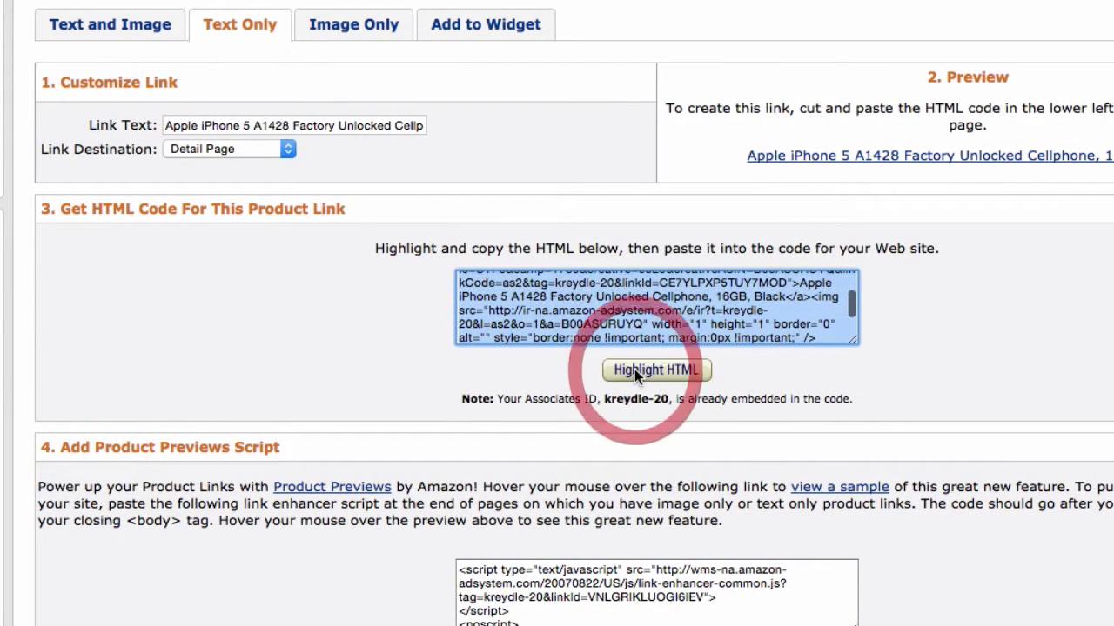
right_click(597, 310)
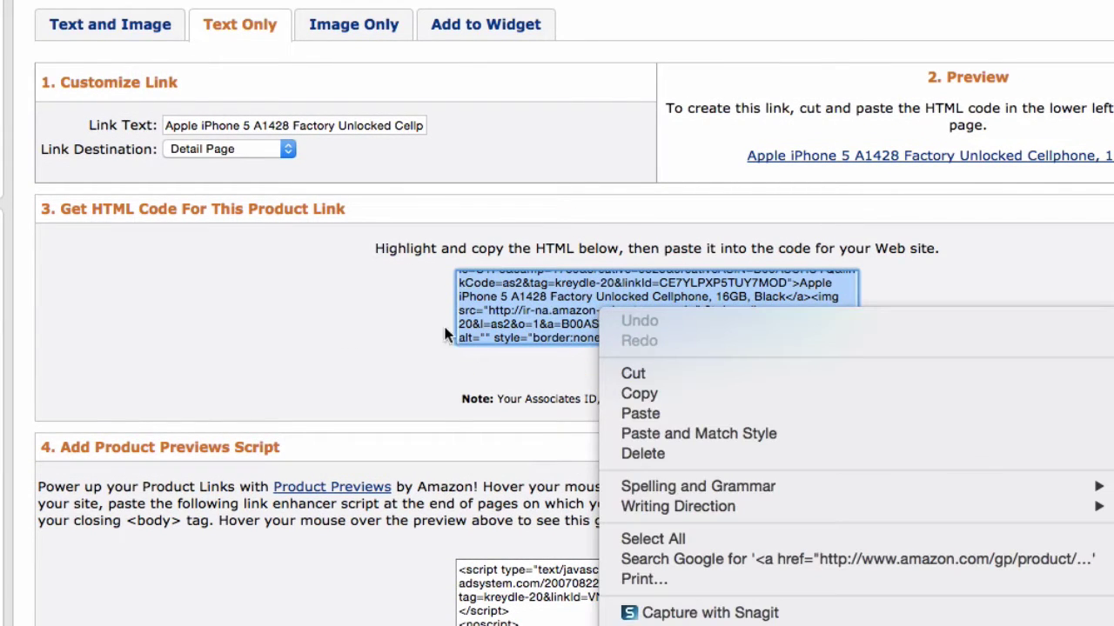
left_click(307, 337)
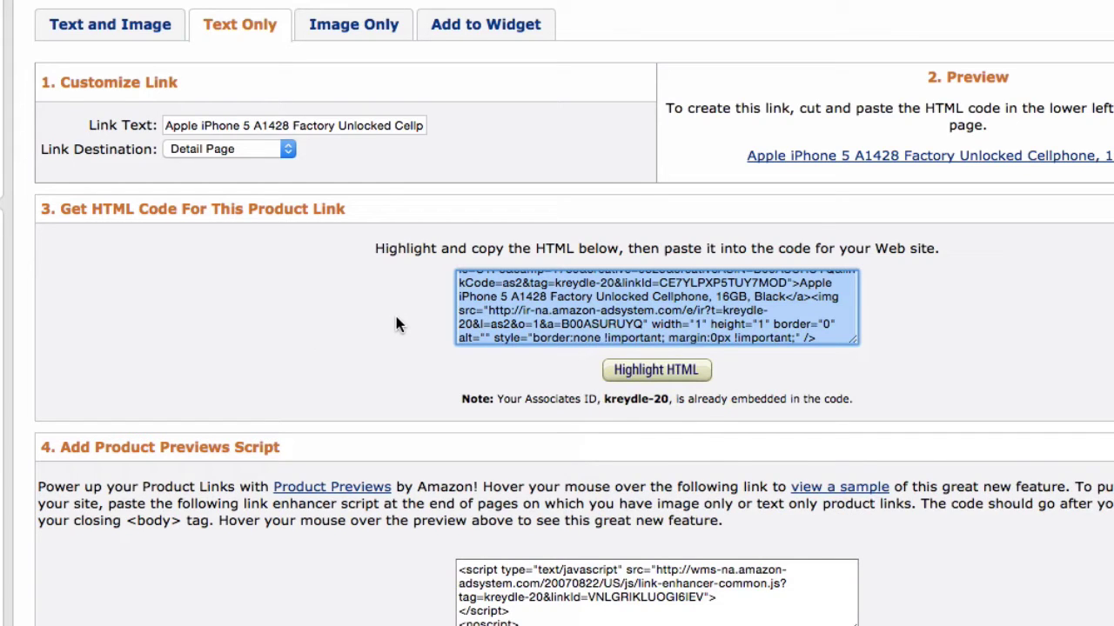
Change the link text to "Apple iPhone 5" and check the available link destination options
scroll(396, 322, "up", 5)
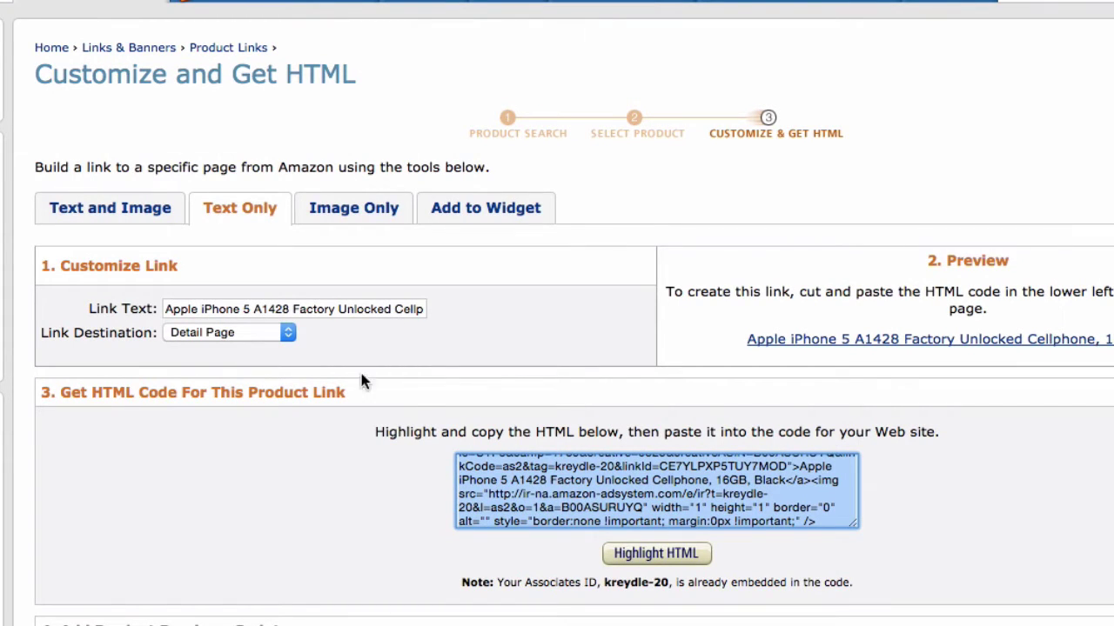
left_click_drag(243, 311, 490, 322)
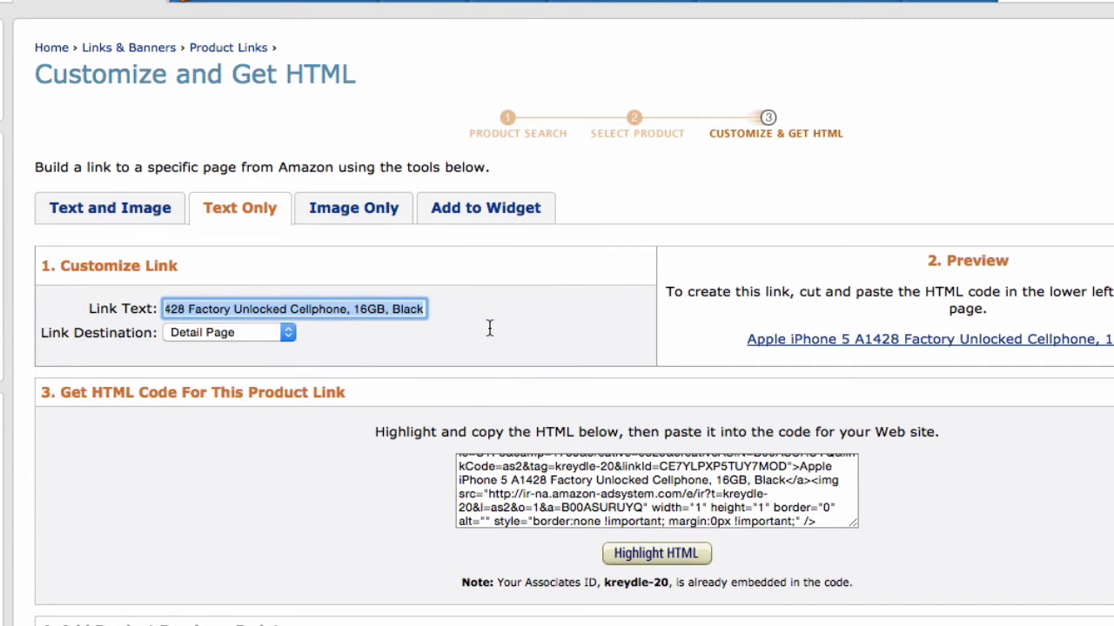
type("Apple iPhone 5")
left_click(279, 447)
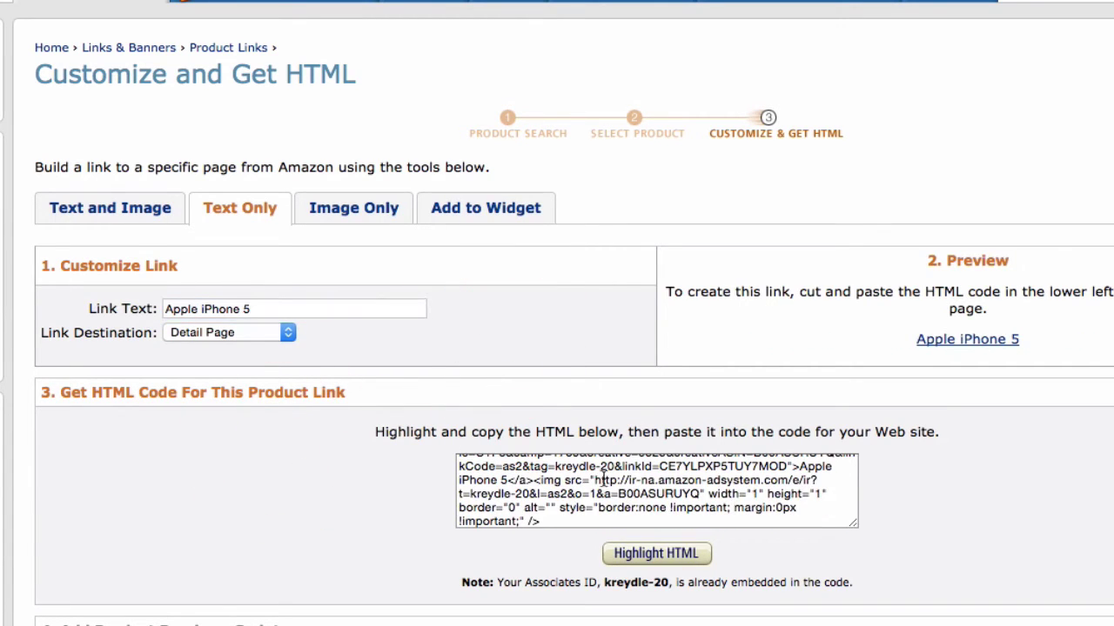
scroll(634, 490, "up", 3)
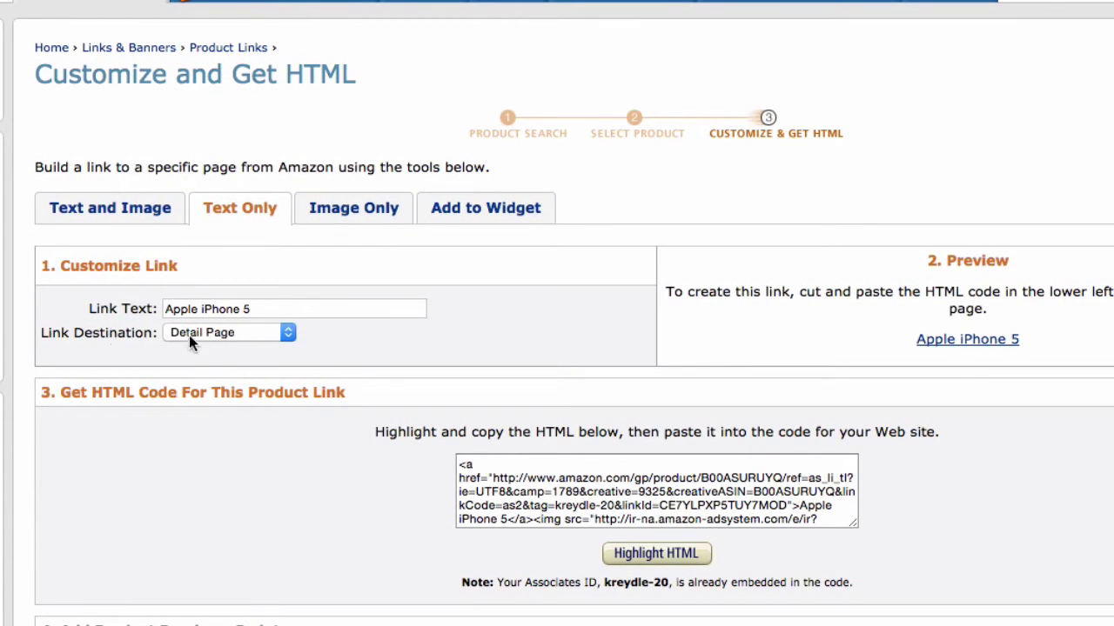
left_click(222, 333)
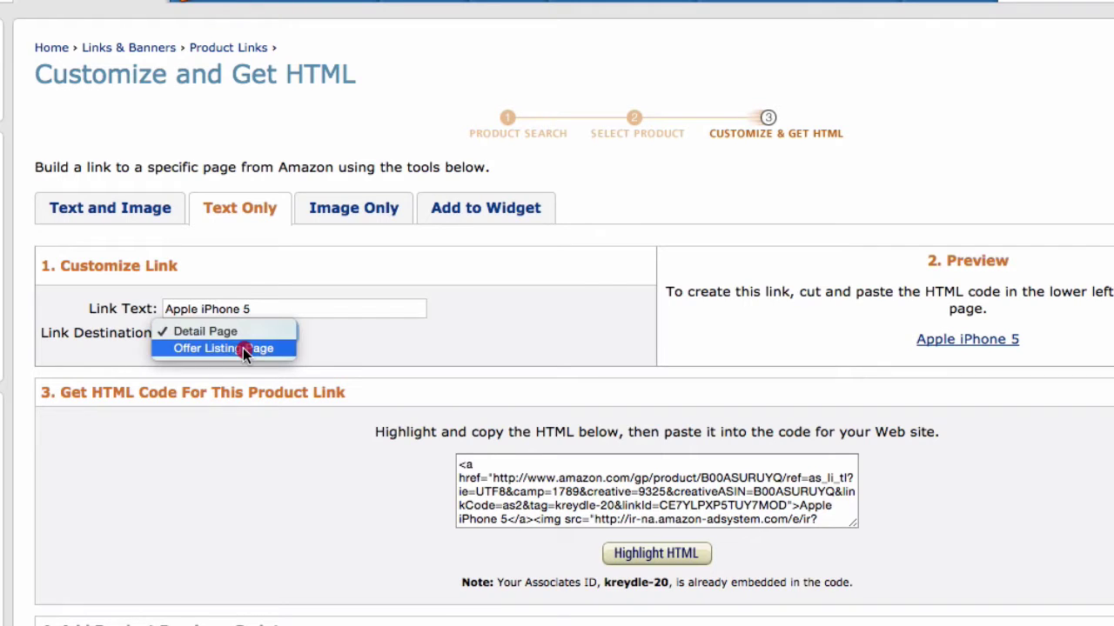
left_click(390, 348)
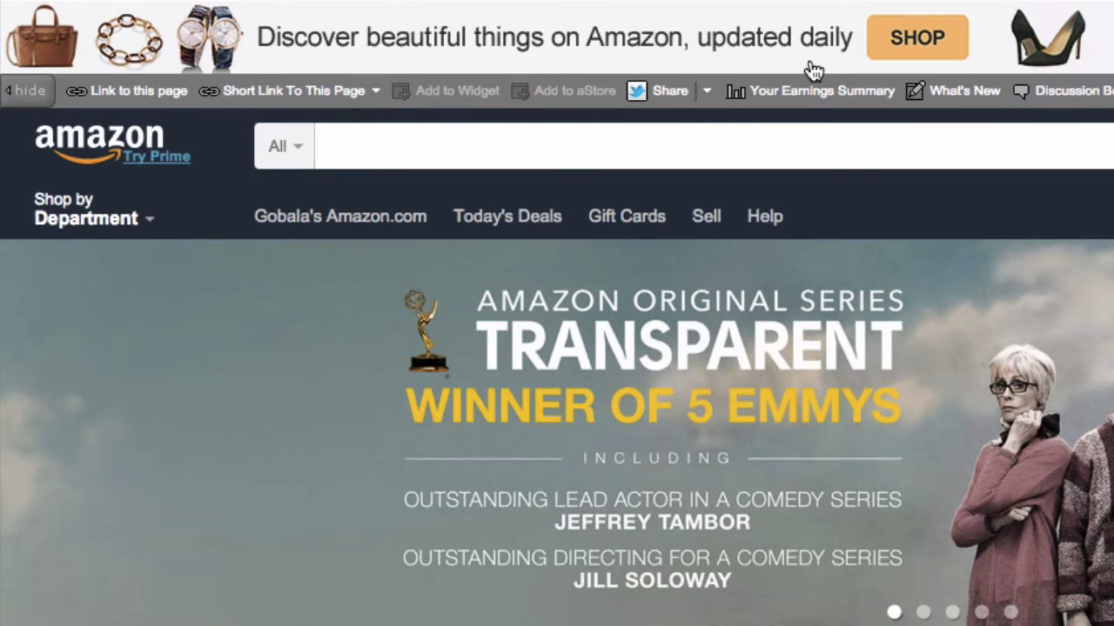
On the Amazon store site, search all departments for "iphone 6" and look through the results
mouse_move(142, 203)
left_click(349, 149)
type("iphone 6")
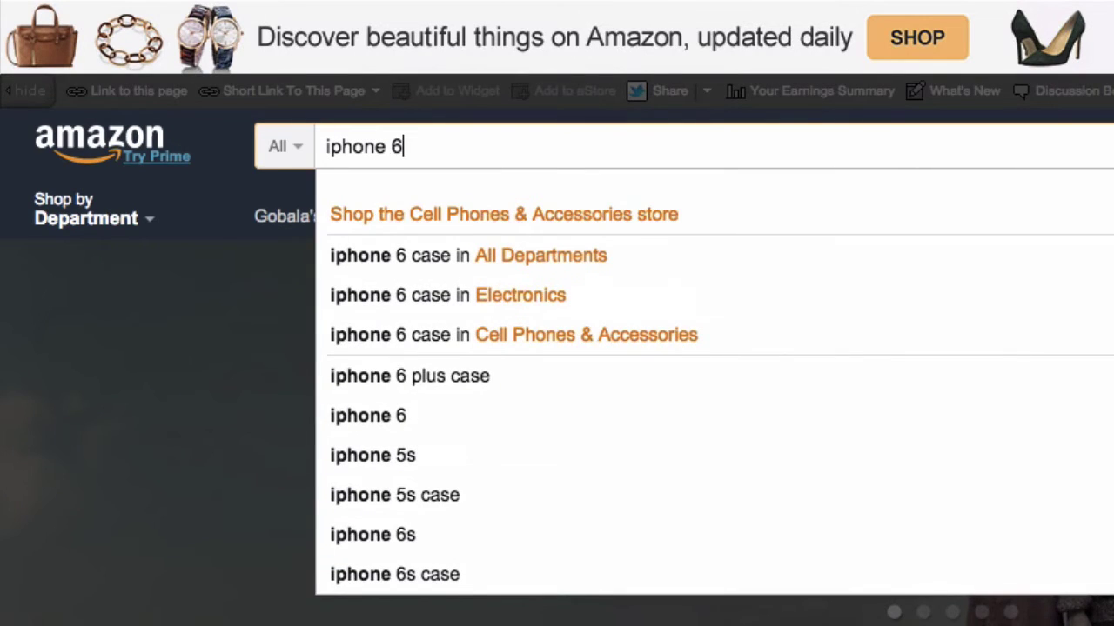
key("Return")
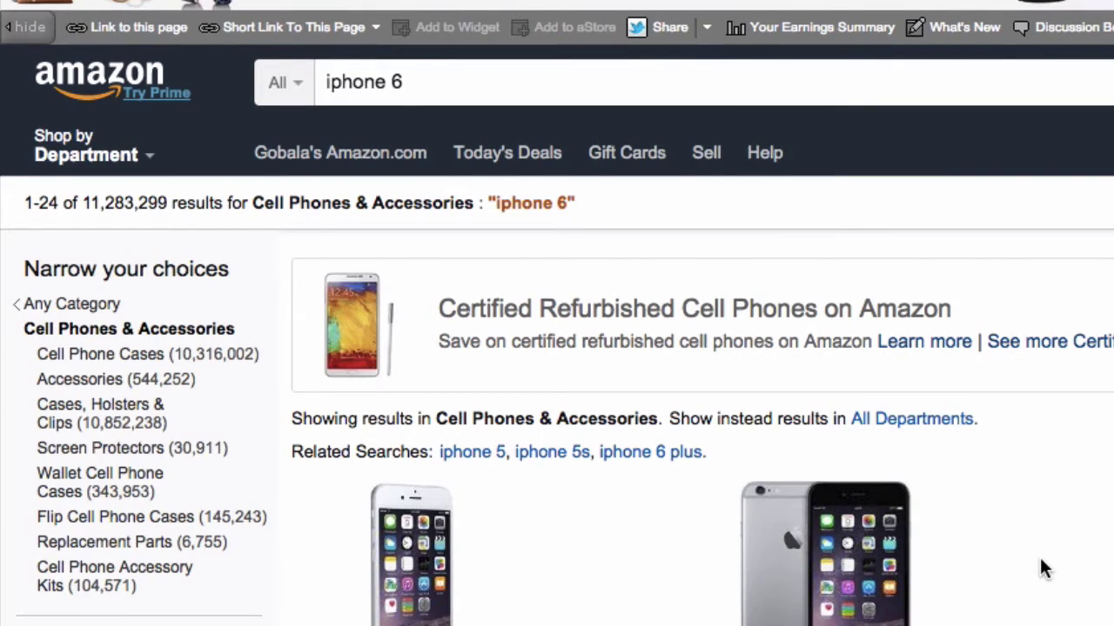
scroll(1041, 562, "down", 5)
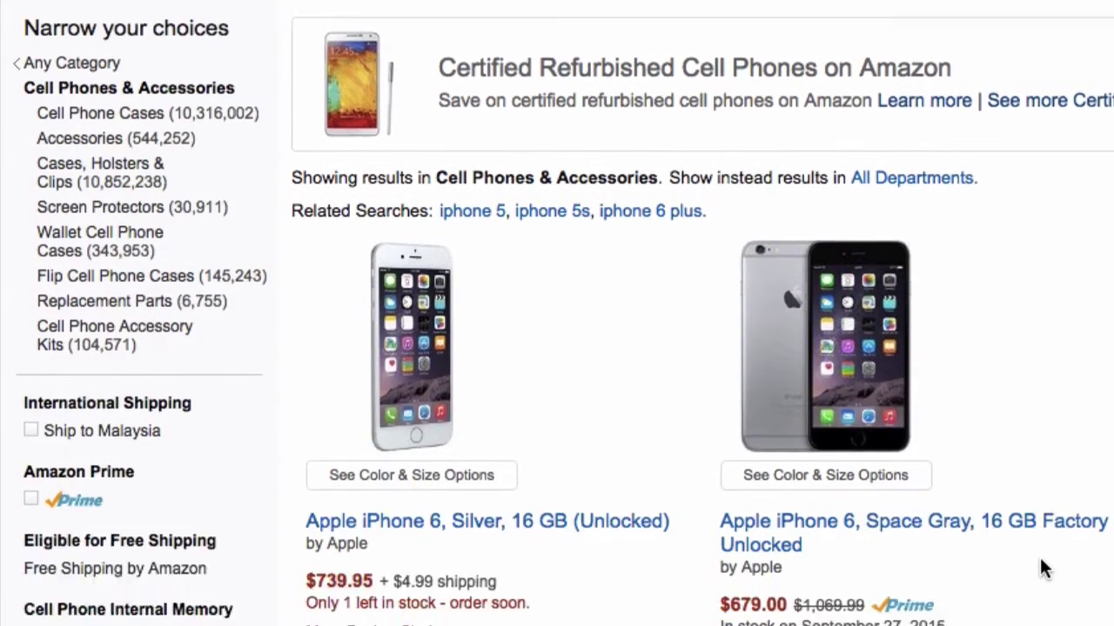
scroll(1040, 558, "down", 1)
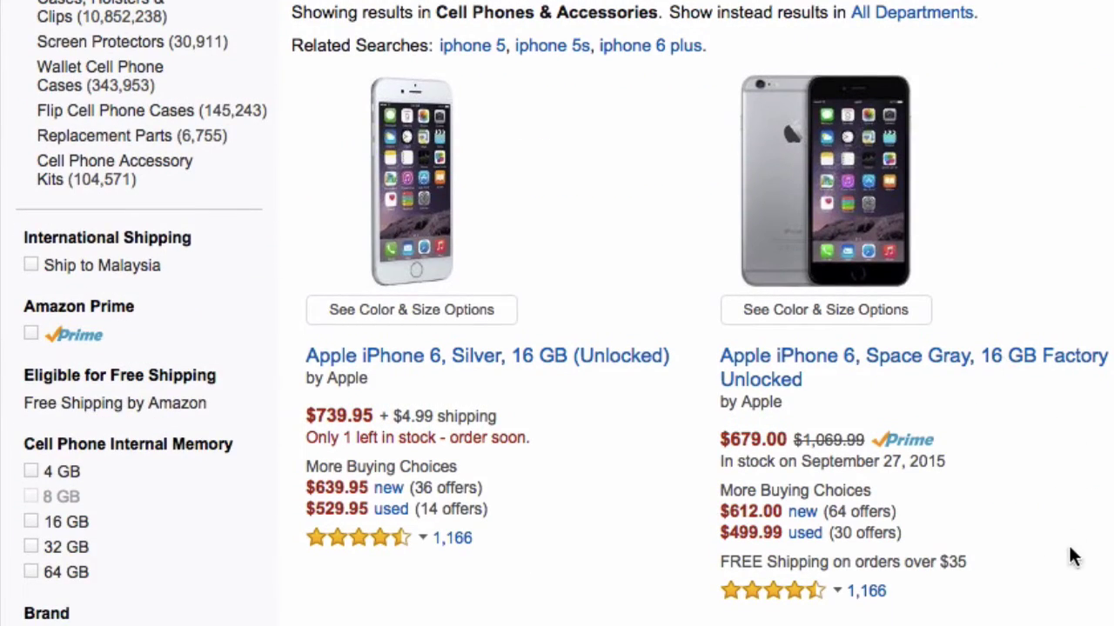
Open the product page of the Apple iPhone 6, Silver, 16 GB (Unlocked) from the search results
scroll(1072, 558, "down", 3)
scroll(1072, 557, "down", 5)
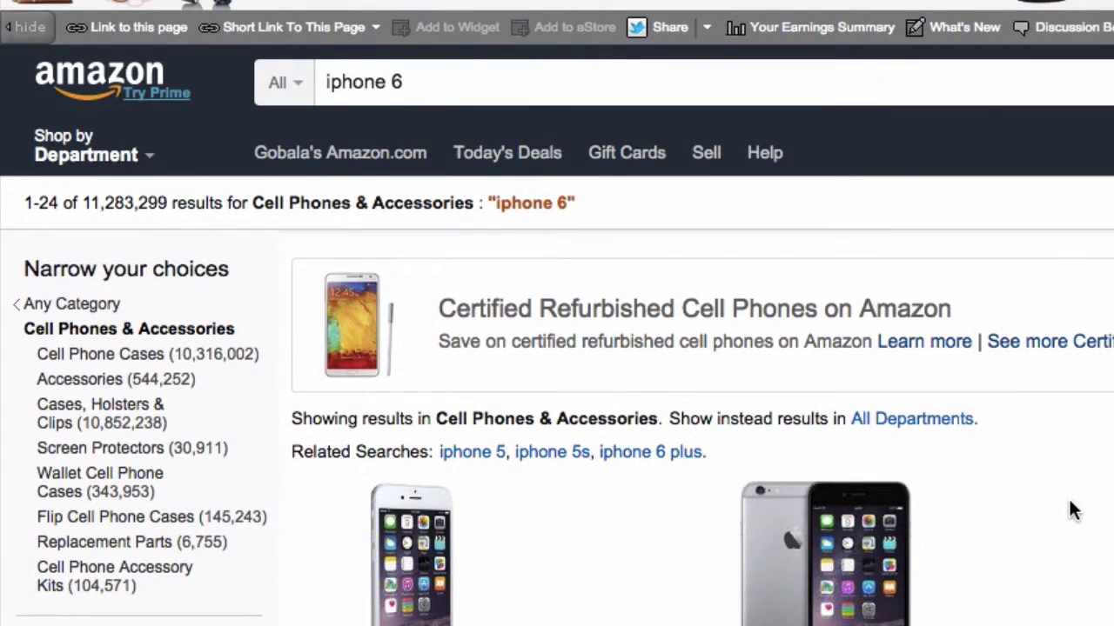
scroll(974, 561, "down", 3)
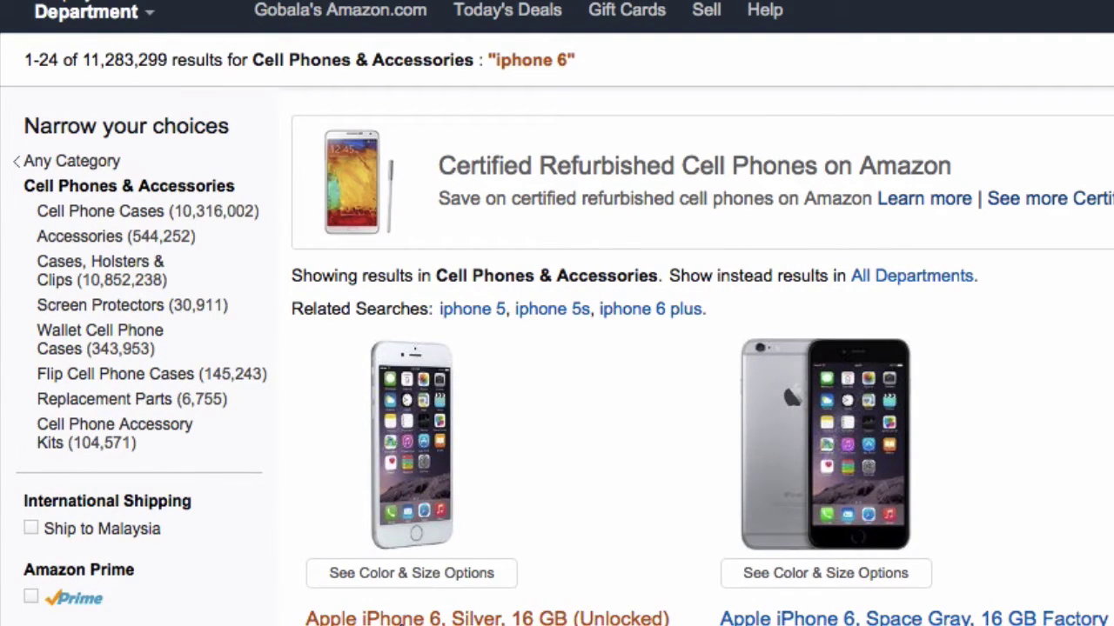
left_click(402, 616)
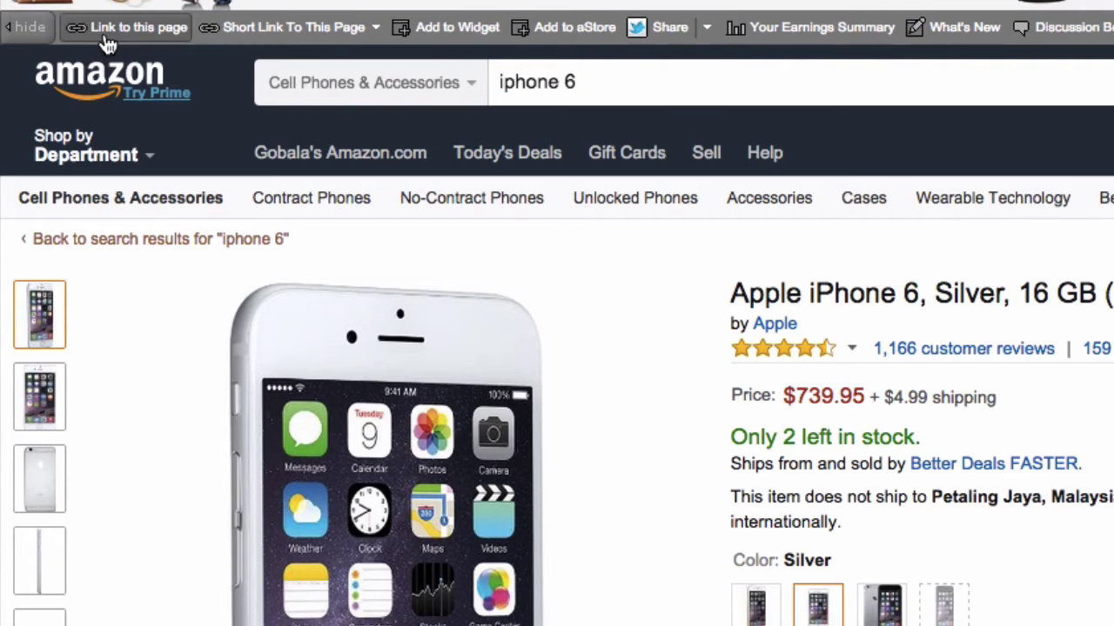
Start an affiliate link to this product page and review its Text Only and Image Only formats
left_click(104, 39)
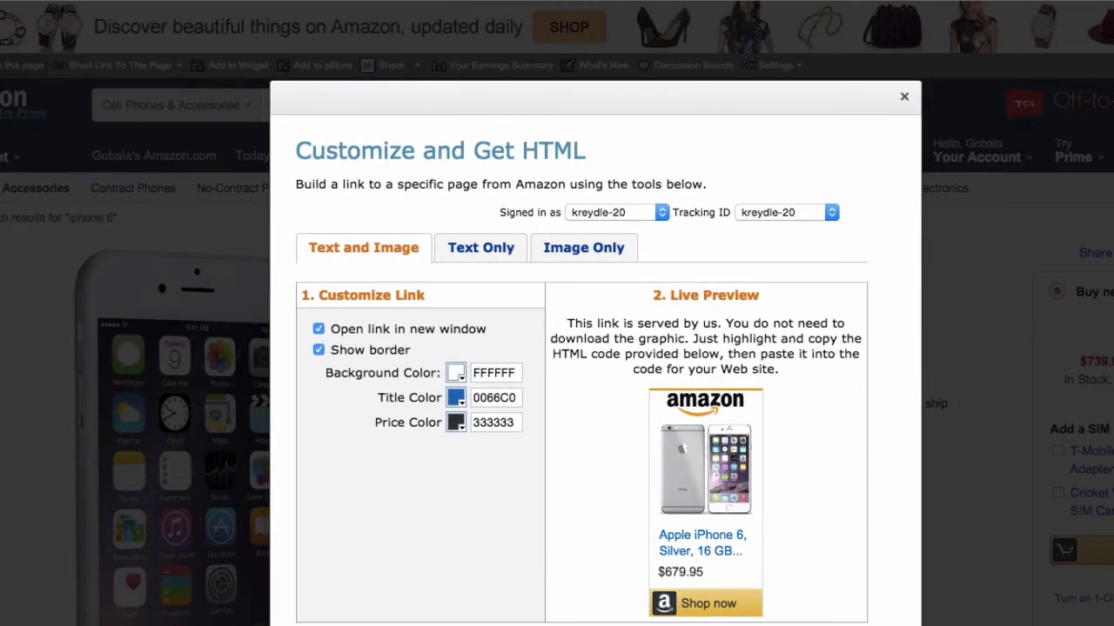
scroll(346, 595, "down", 3)
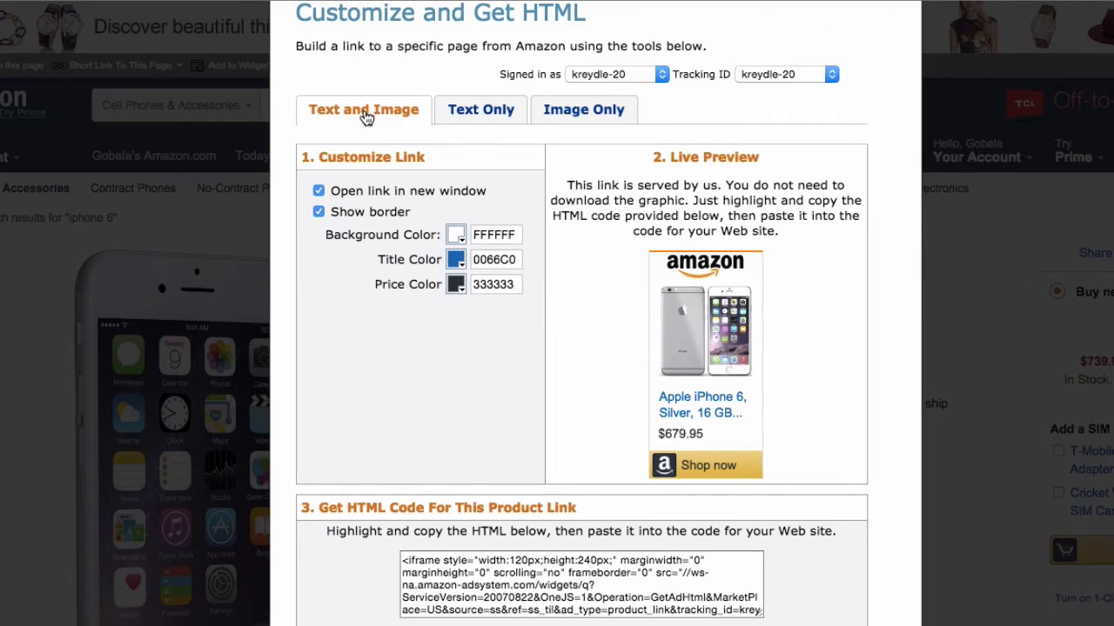
left_click(488, 120)
left_click(579, 111)
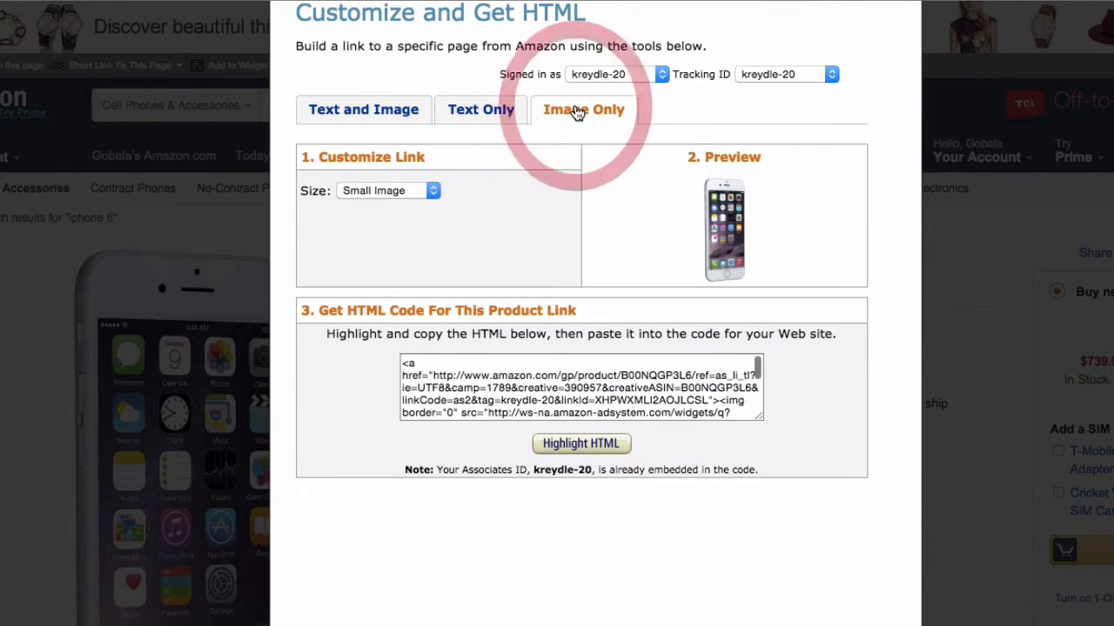
Switch the link to the Text Only format, select its entire HTML code, and close the link customization window
left_click(495, 117)
left_click_drag(403, 357, 766, 428)
left_click(844, 414)
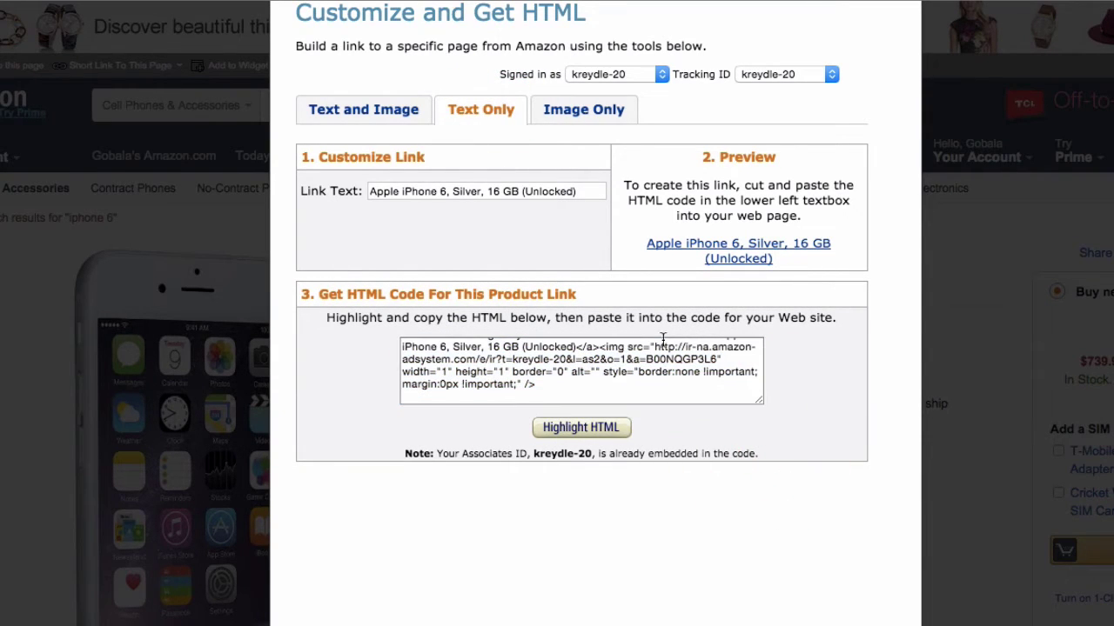
left_click(234, 214)
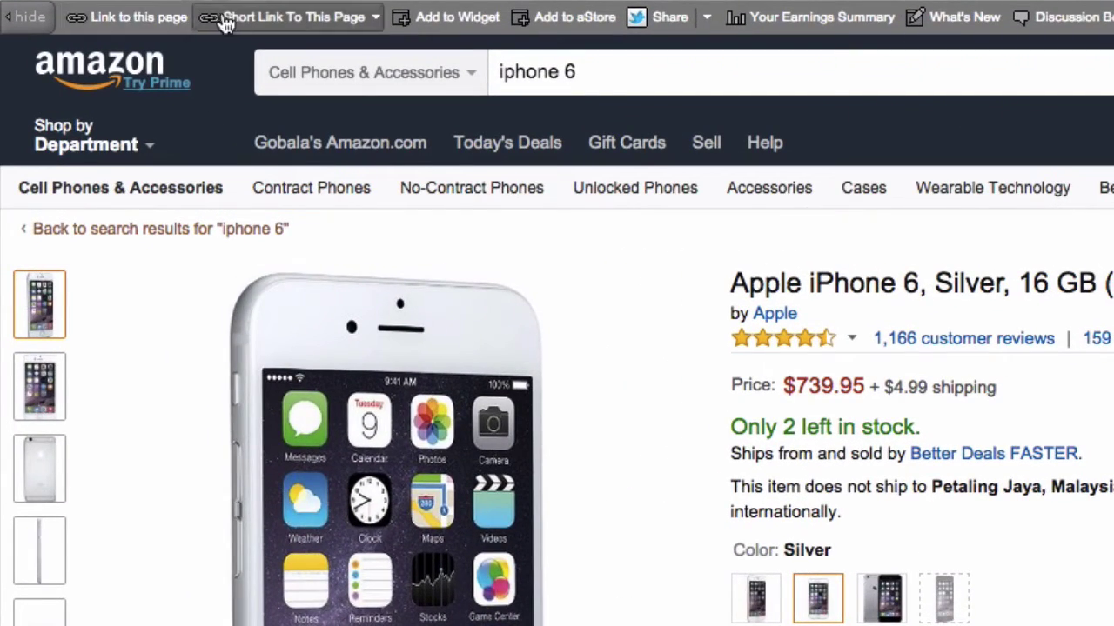
Generate a short affiliate link to the iPhone 6 page, select its whole URL, and close the short link box
left_click(343, 26)
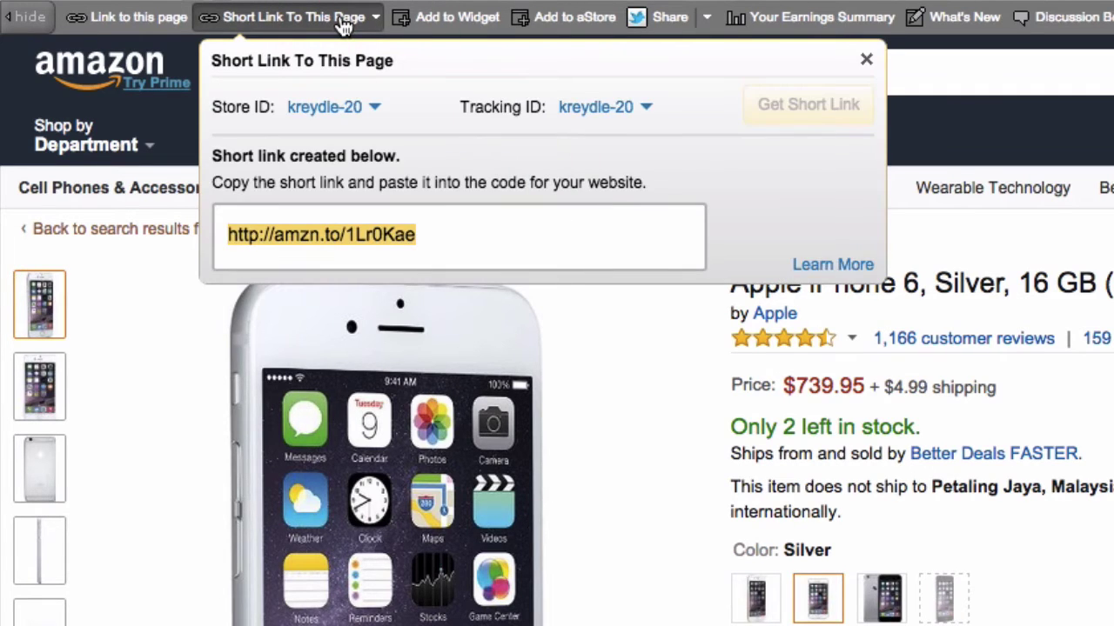
left_click(420, 236)
left_click_drag(420, 235, 224, 235)
left_click(1018, 249)
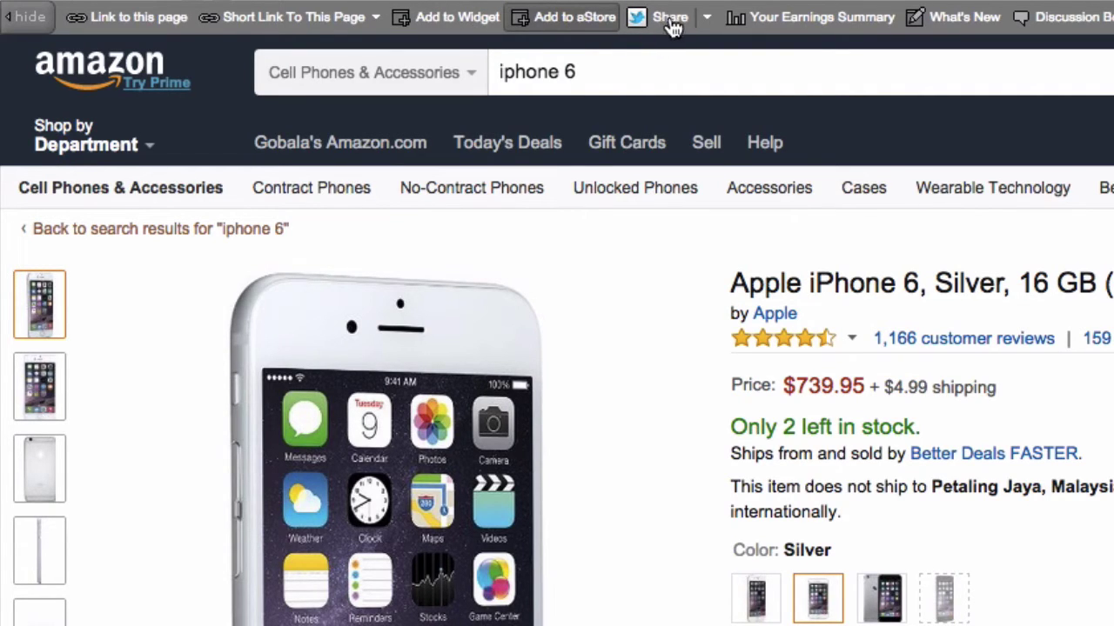
Open the Facebook share form for the iPhone 6 and check its posting destination and audience options
left_click(707, 19)
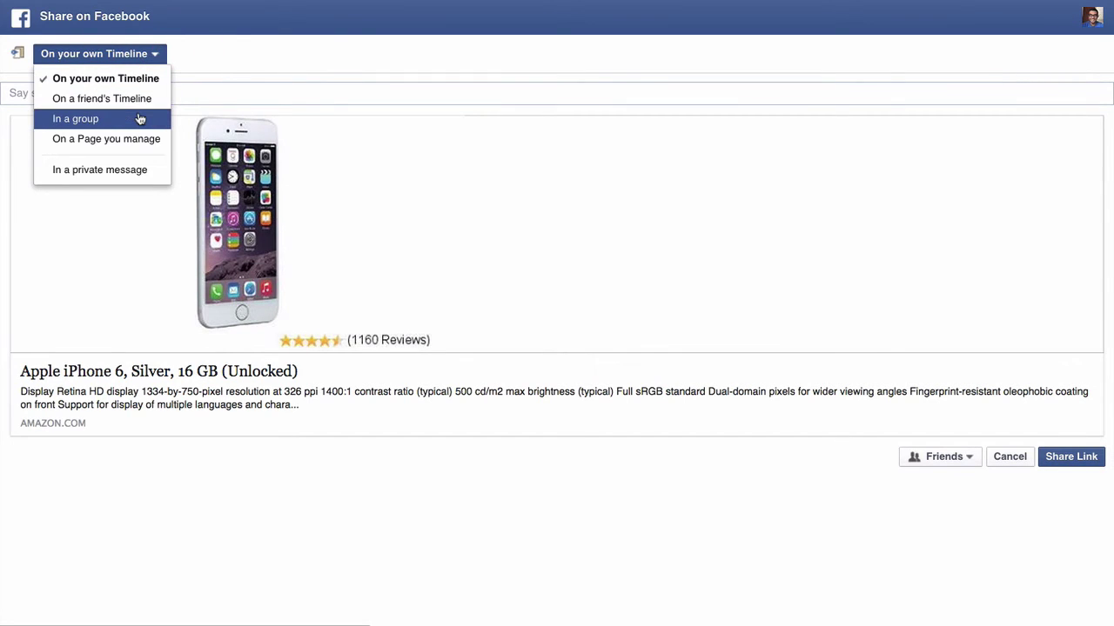
left_click(231, 58)
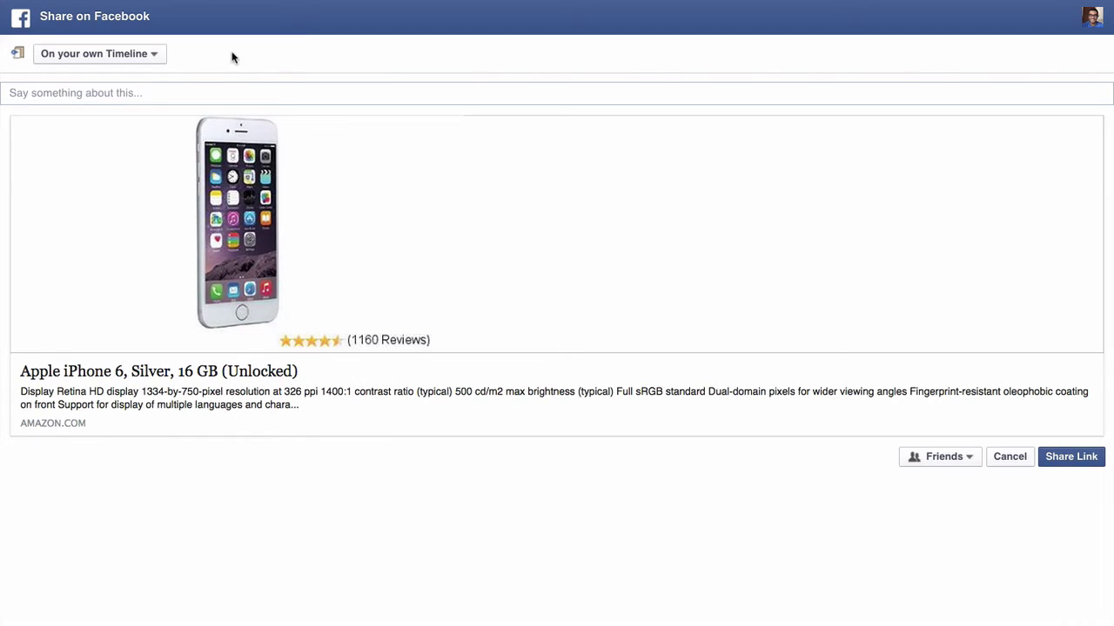
left_click(966, 465)
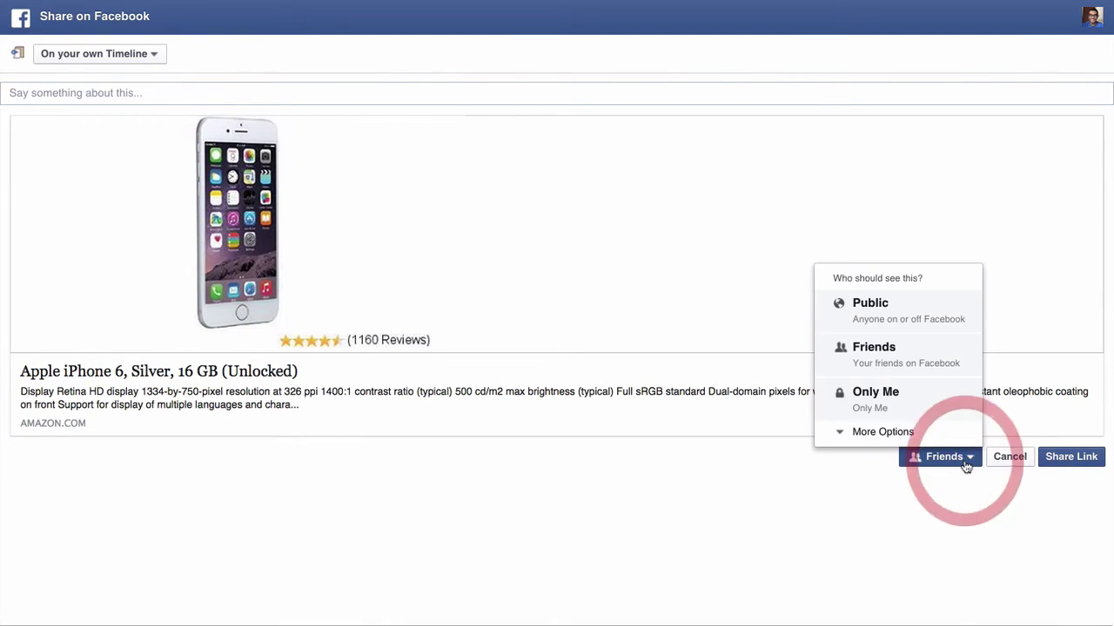
left_click(730, 462)
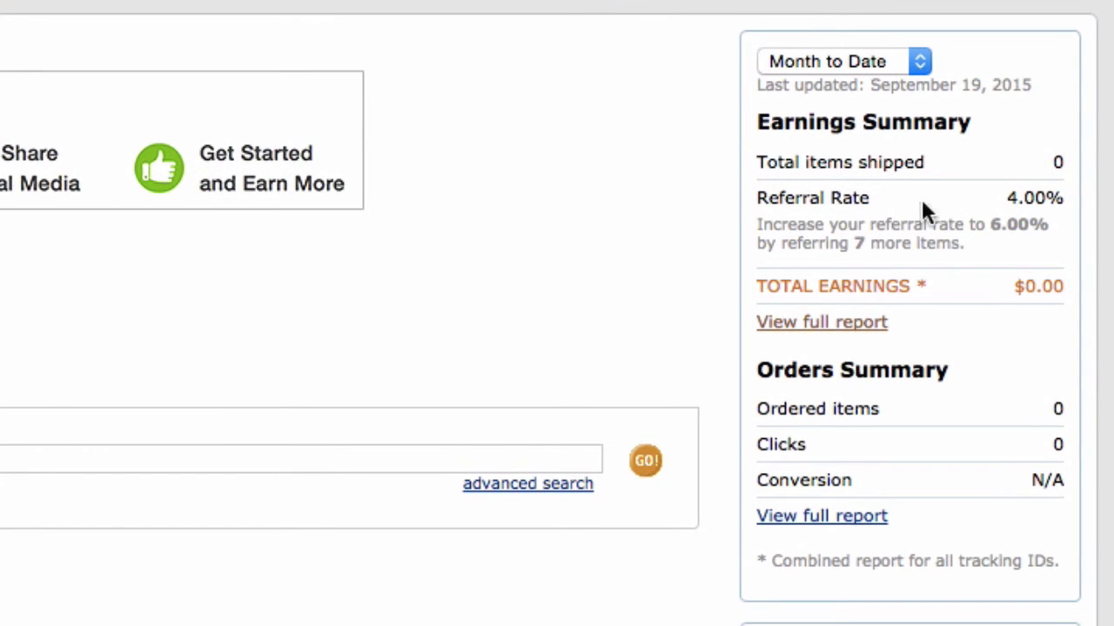
Examine the current referral rate and the next higher rate in the Associates Central earnings summary
left_click(1018, 198)
left_click_drag(1018, 198, 1055, 198)
left_click(885, 217)
left_click(1007, 198)
mouse_move(1014, 198)
left_mouse_down()
mouse_move(1066, 205)
mouse_move(1028, 198)
left_mouse_up()
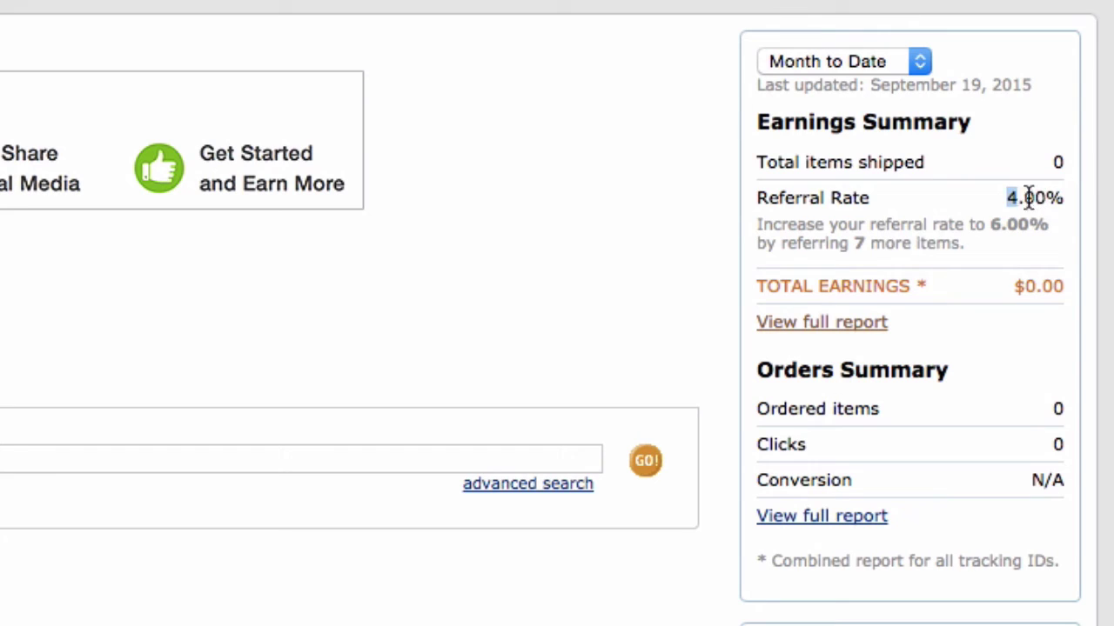
left_click(888, 224)
left_click_drag(991, 224, 1032, 224)
left_click(969, 233)
Open the full orders report and look through its report type, date range and item activity sections
left_click(797, 522)
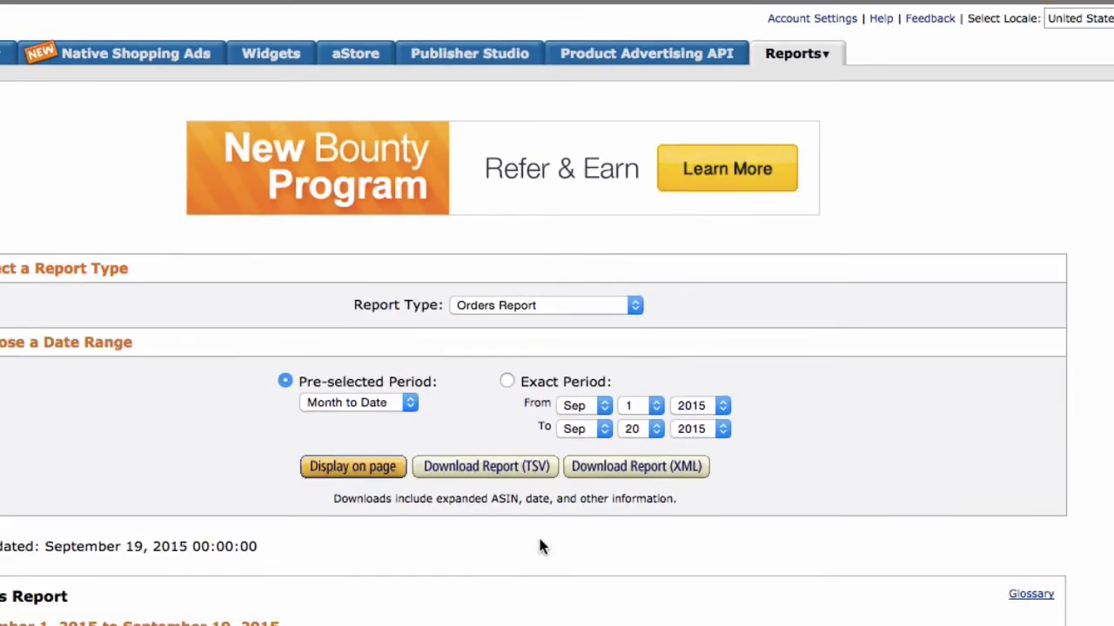
scroll(599, 513, "down", 2)
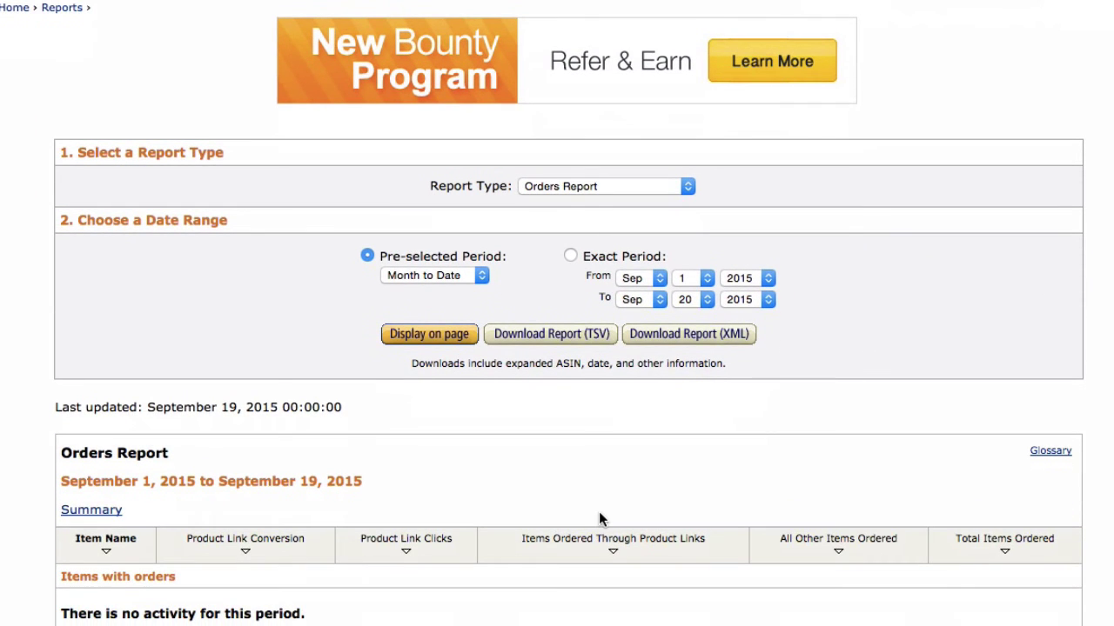
scroll(246, 431, "down", 4)
scroll(248, 435, "up", 5)
scroll(248, 437, "up", 1)
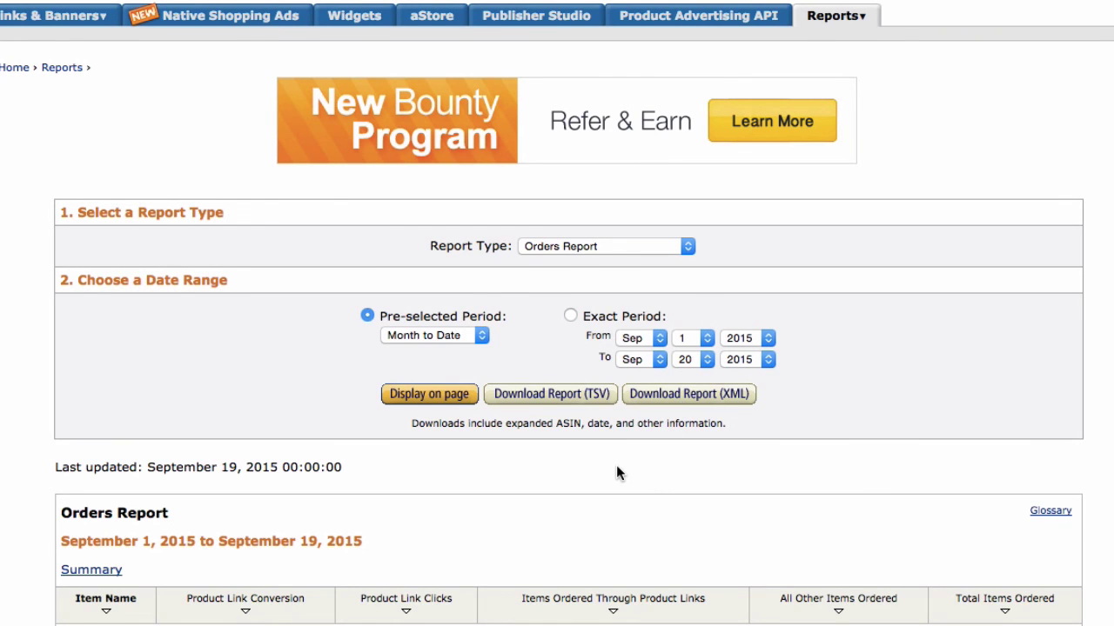
scroll(616, 473, "up", 2)
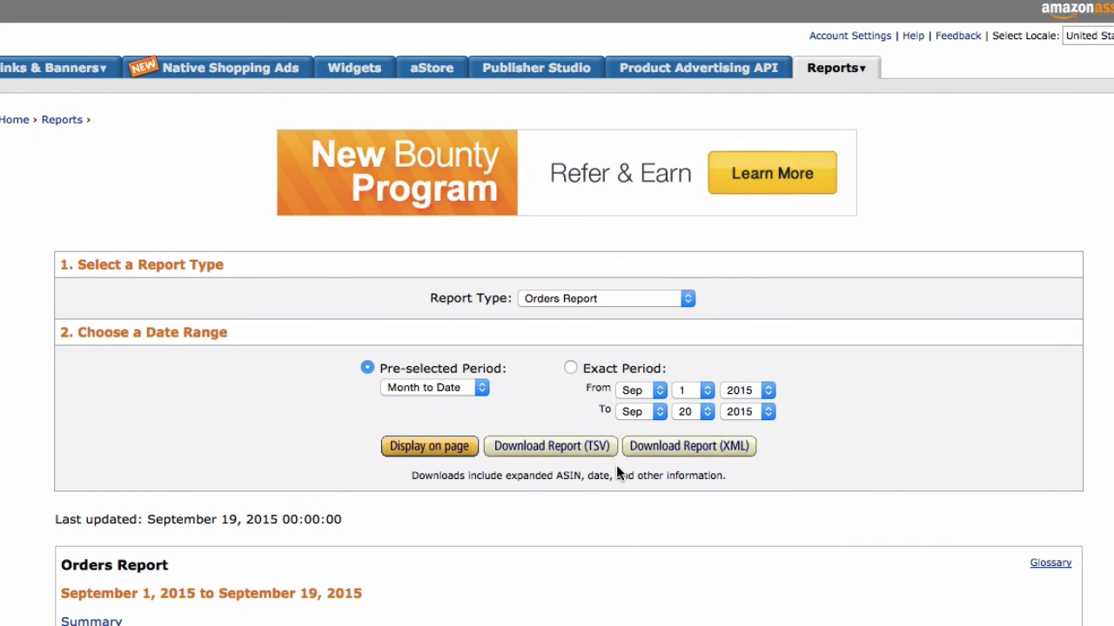